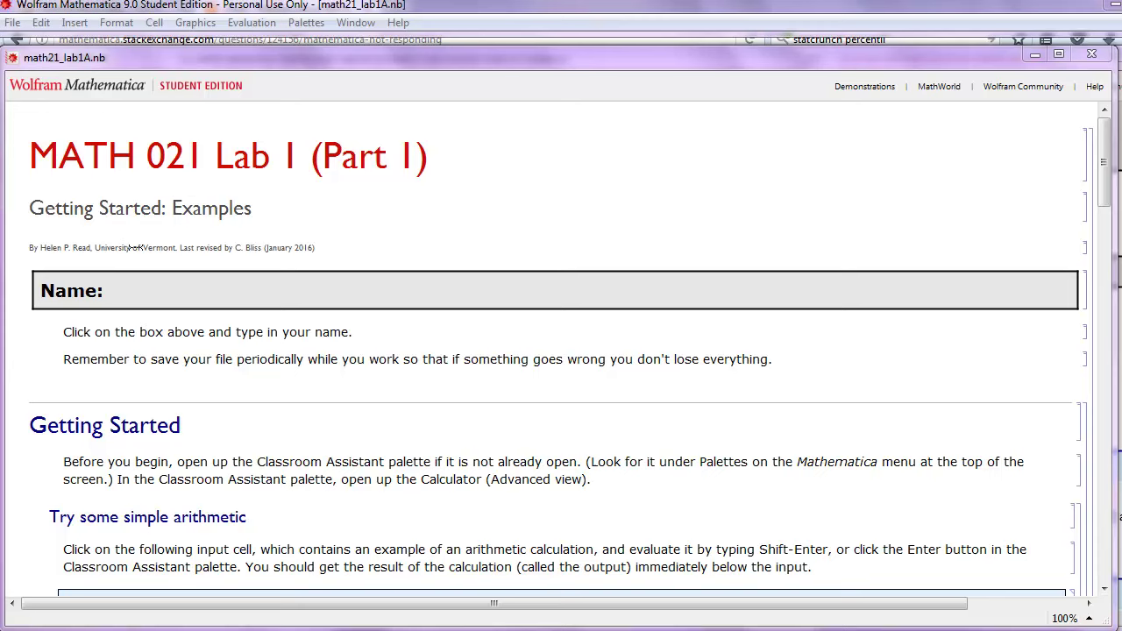
# Enter the student's full name after 'Name:' at the top of the lab notebook
pyautogui.click(148, 290)
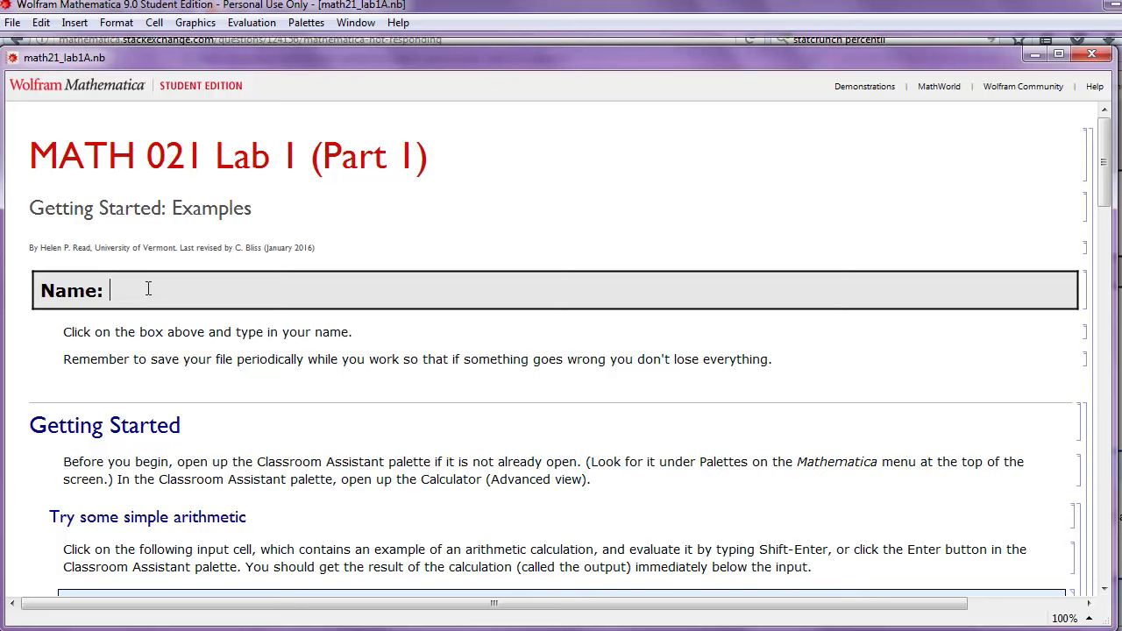
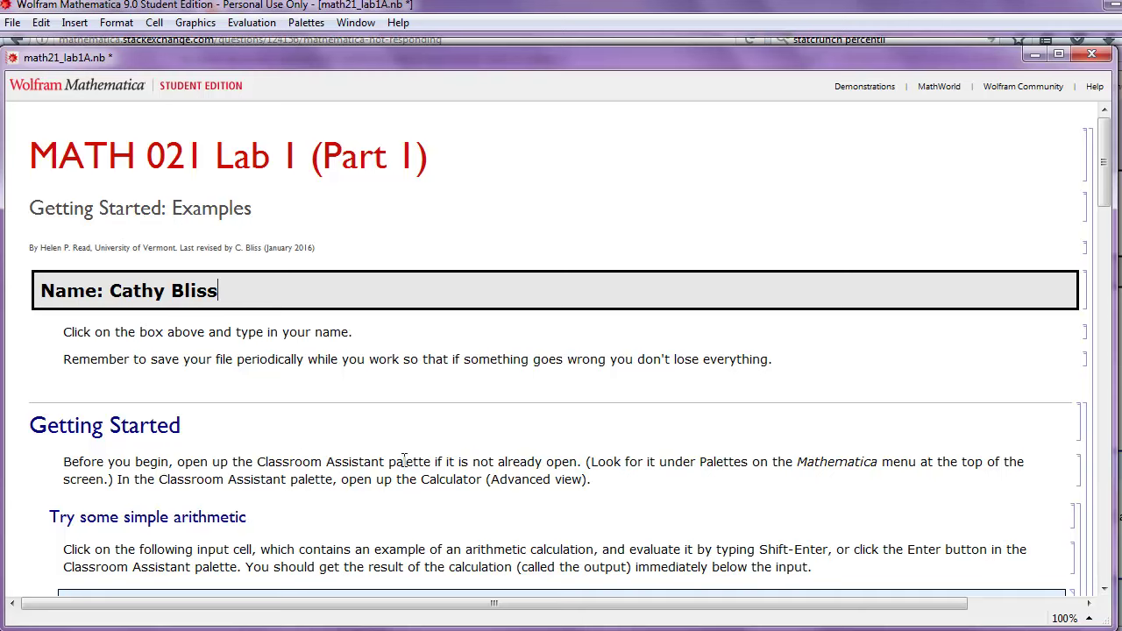
# Open the Classroom Assistant palette and narrow the notebook window so both sit side by side
pyautogui.click(309, 24)
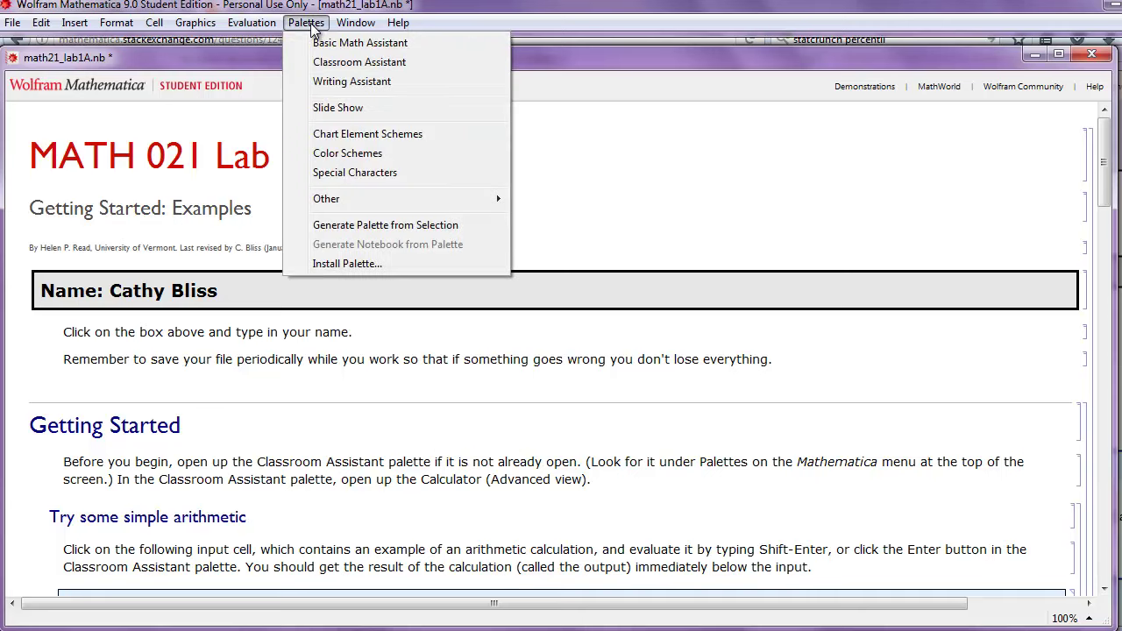
pyautogui.click(324, 62)
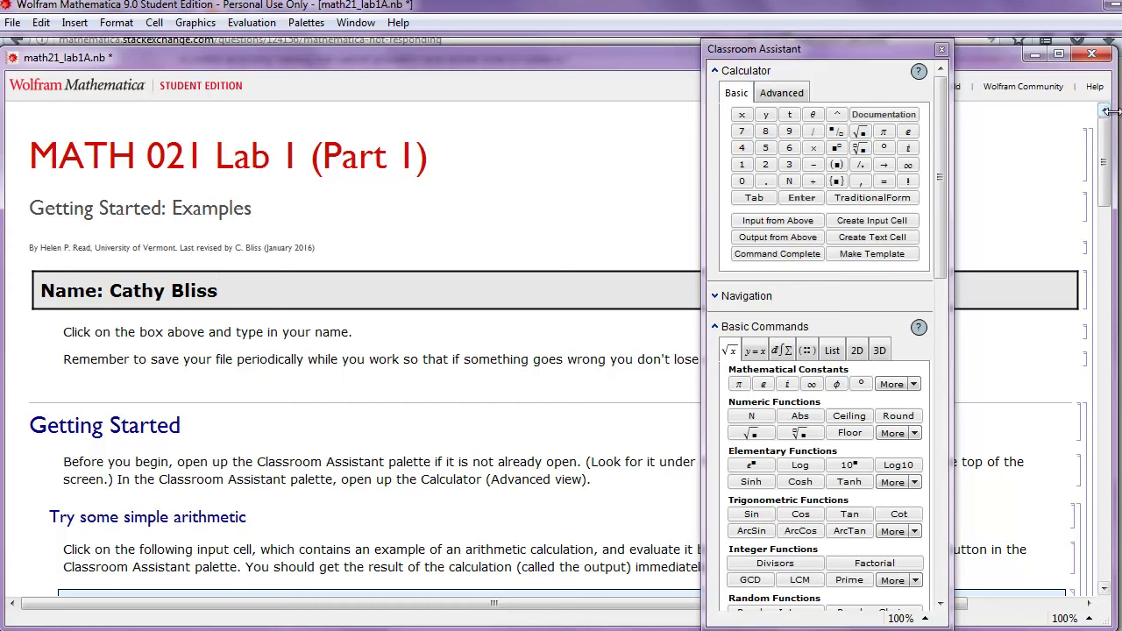
pyautogui.moveTo(1109, 111); pyautogui.dragTo(895, 117)
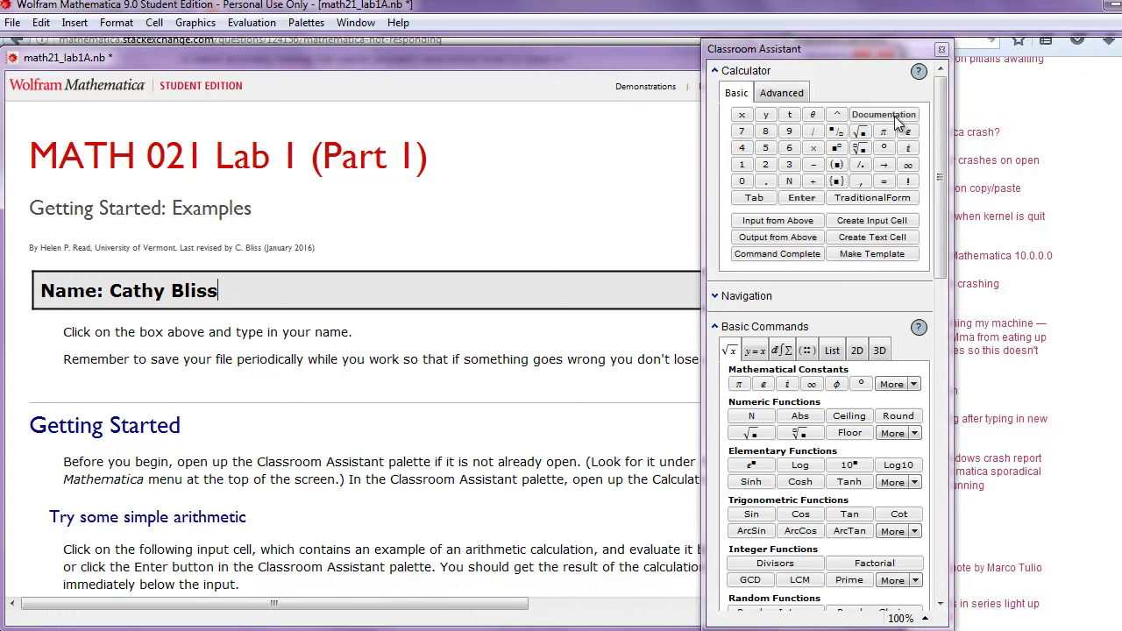
pyautogui.moveTo(864, 59); pyautogui.dragTo(1028, 46)
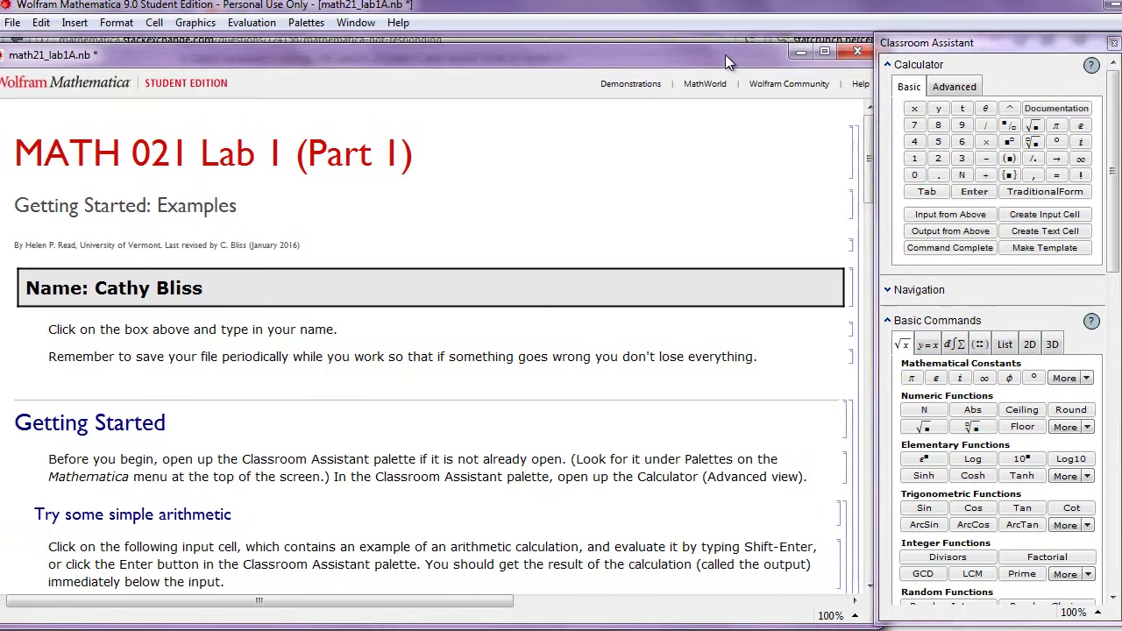
pyautogui.moveTo(725, 55); pyautogui.dragTo(688, 47)
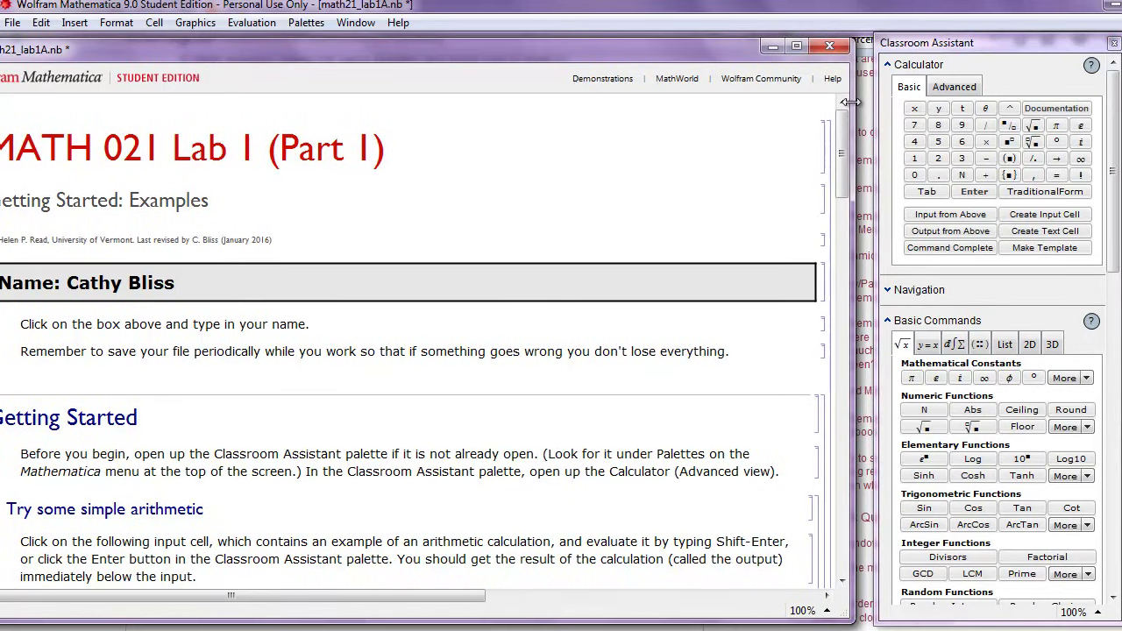
pyautogui.moveTo(850, 110); pyautogui.dragTo(785, 110)
pyautogui.moveTo(664, 51); pyautogui.dragTo(730, 50)
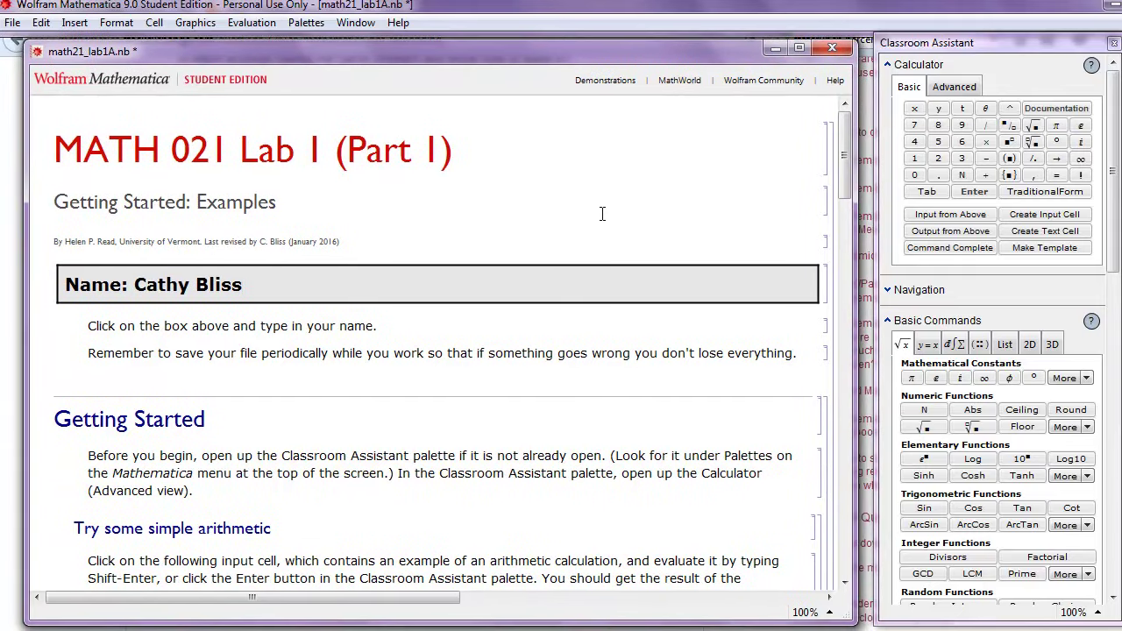
pyautogui.moveTo(856, 127); pyautogui.dragTo(870, 127)
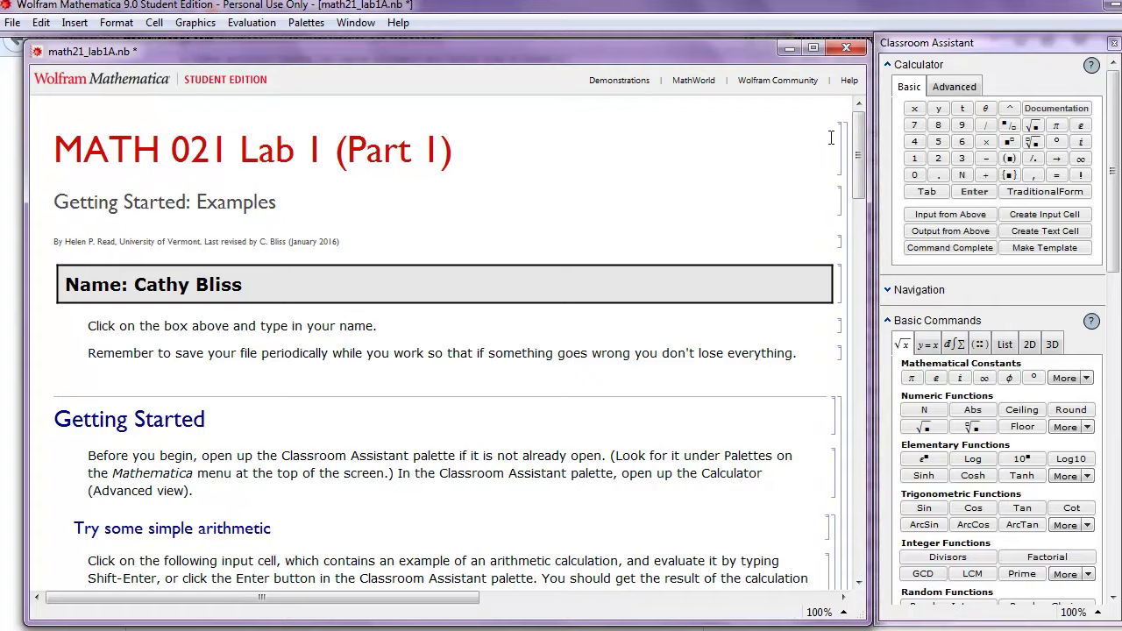
# Evaluate the 10(5−2³)/6 example cell, getting −5
pyautogui.scroll(-2, 443, 393)
pyautogui.scroll(-2, 442, 394)
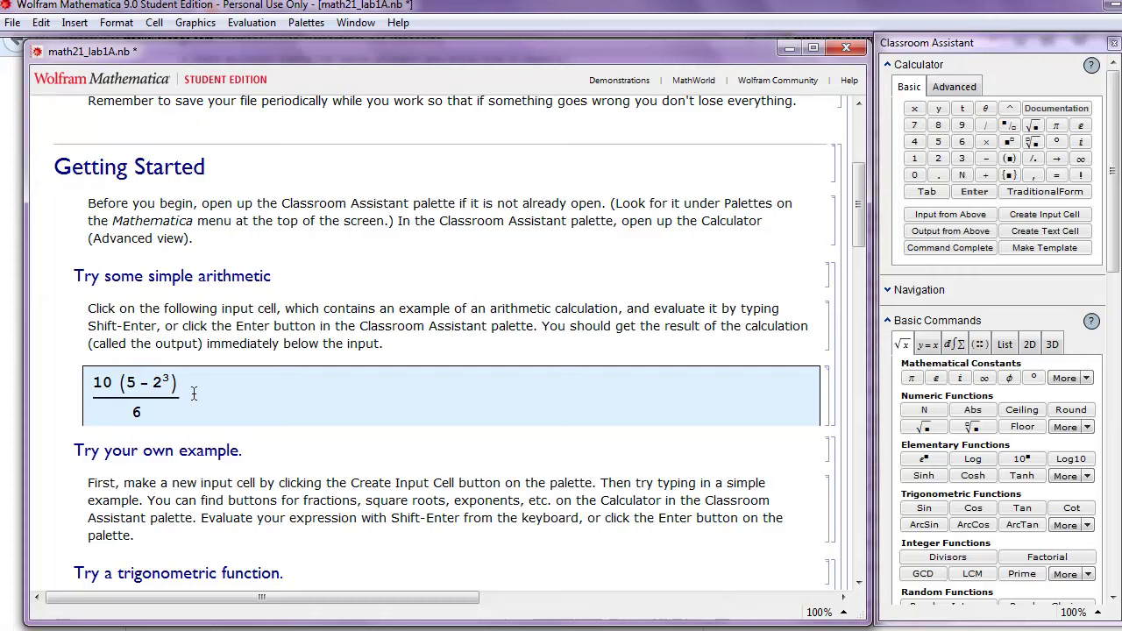
pyautogui.click(193, 394)
pyautogui.hotkey('shift', 'Return')
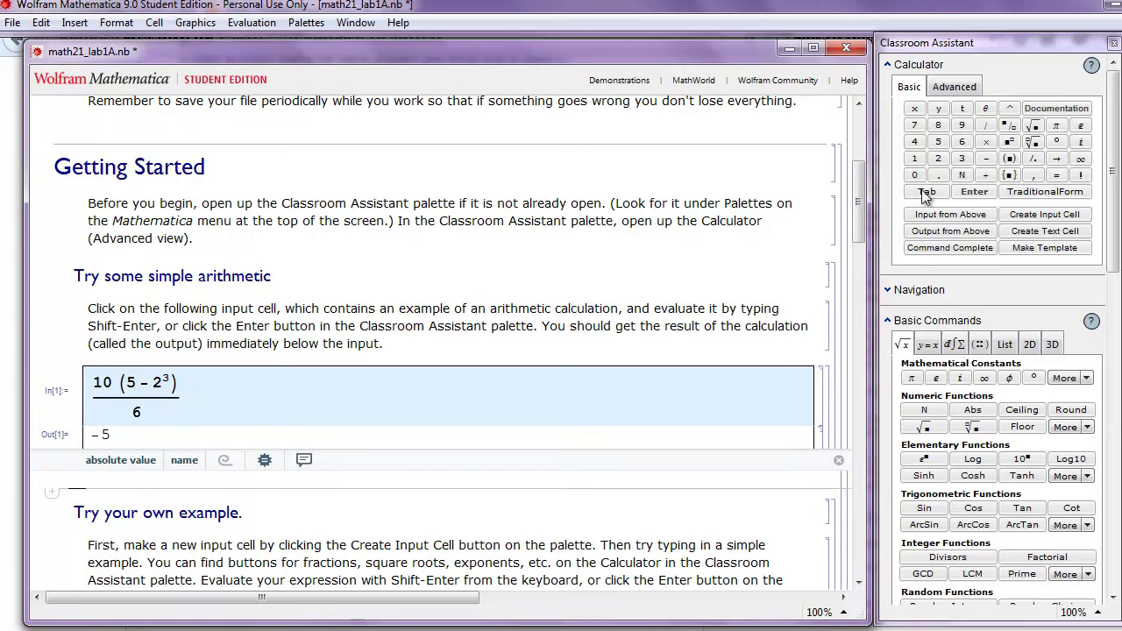
pyautogui.moveTo(859, 191); pyautogui.dragTo(854, 244)
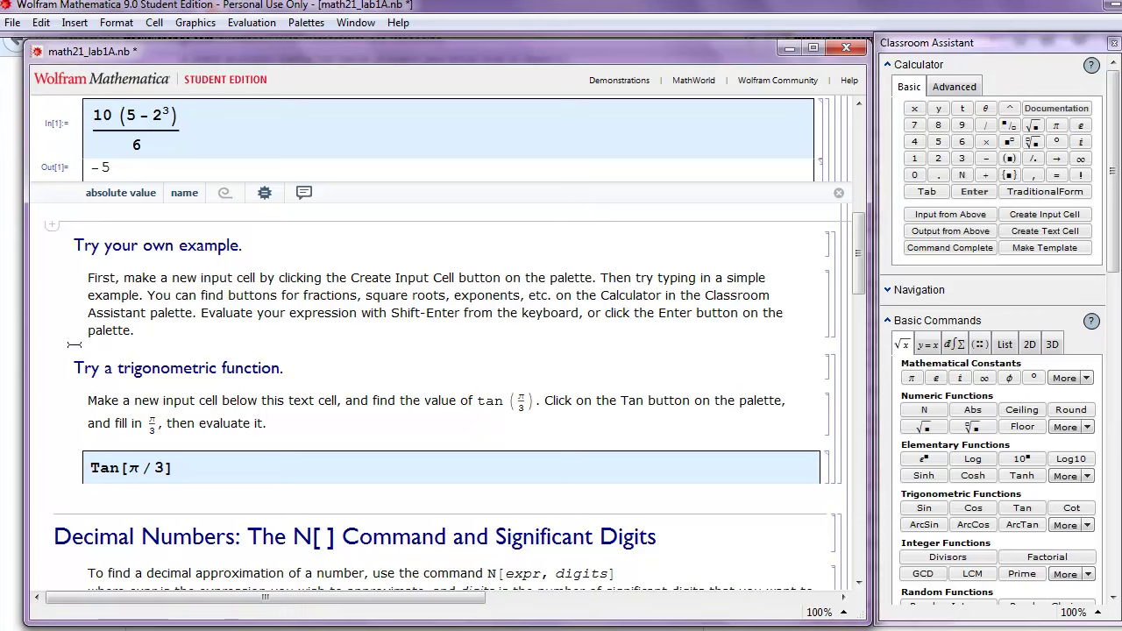
# Insert a new Mathematica input cell above the trigonometry section
pyautogui.click(74, 345)
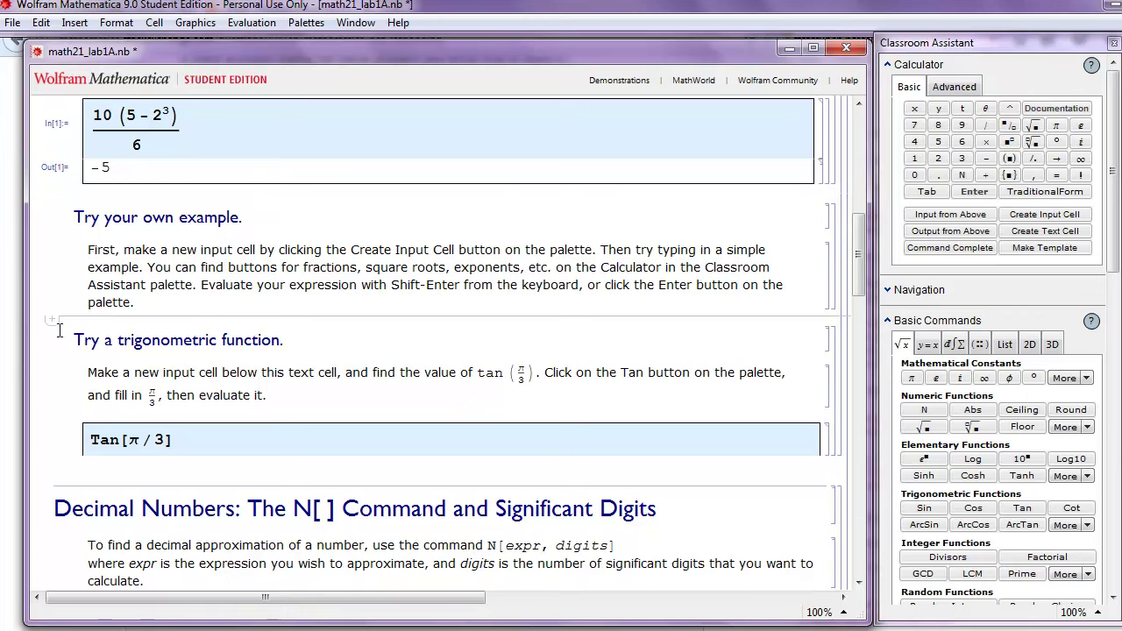
pyautogui.click(53, 330)
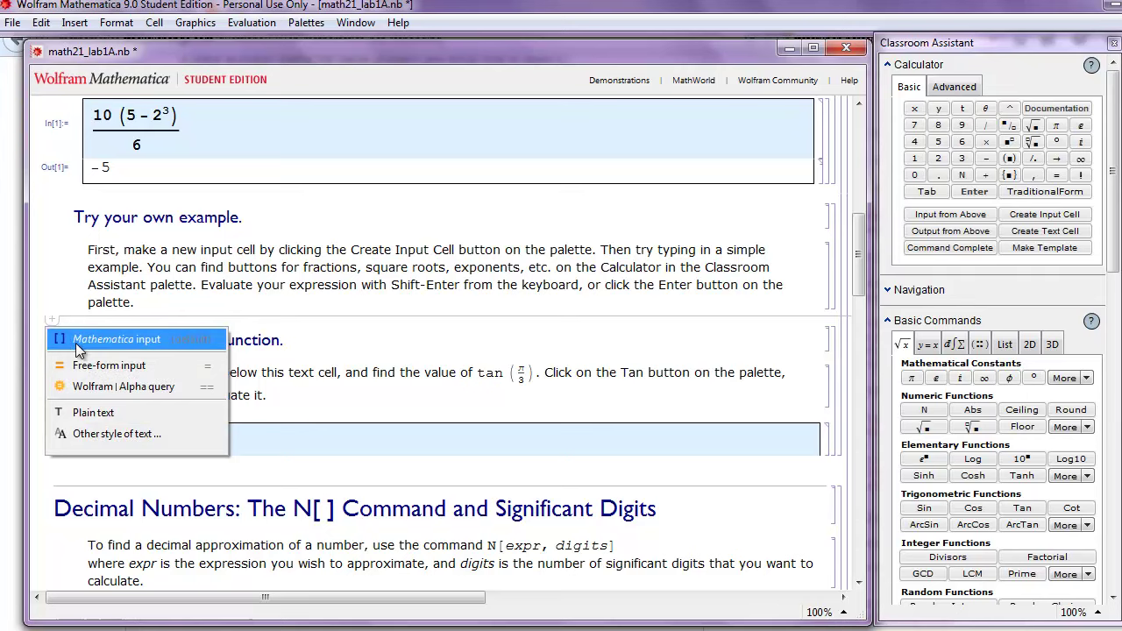
pyautogui.click(79, 350)
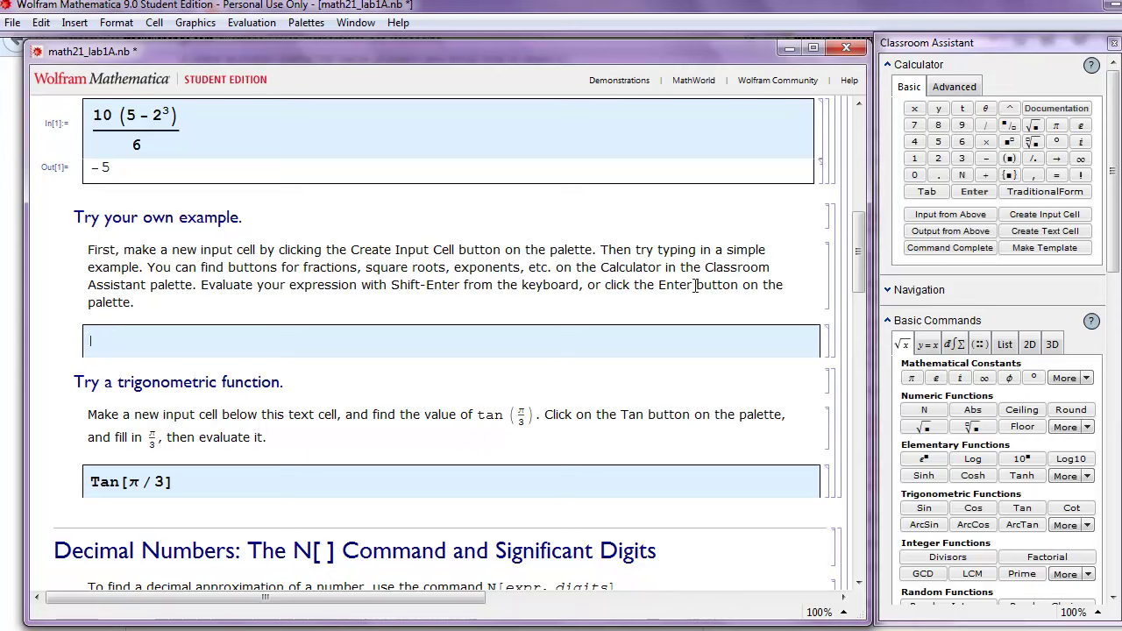
# Build √9 over (1/4 × 2) with the Calculator palette and evaluate it to 6
pyautogui.click(1009, 126)
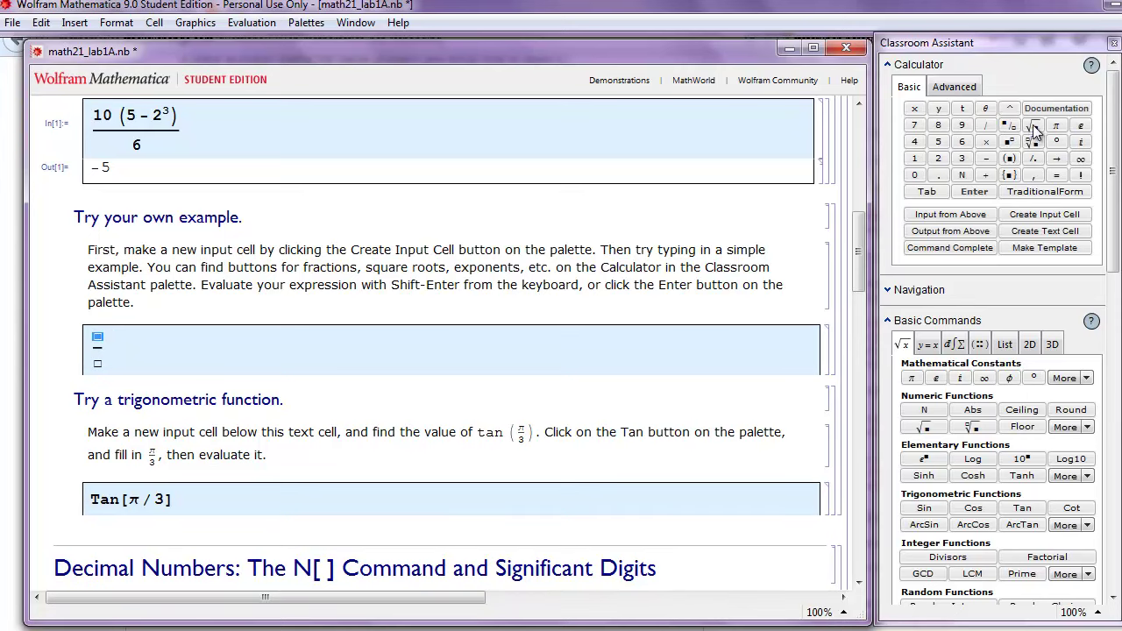
pyautogui.click(1032, 126)
pyautogui.write('9')
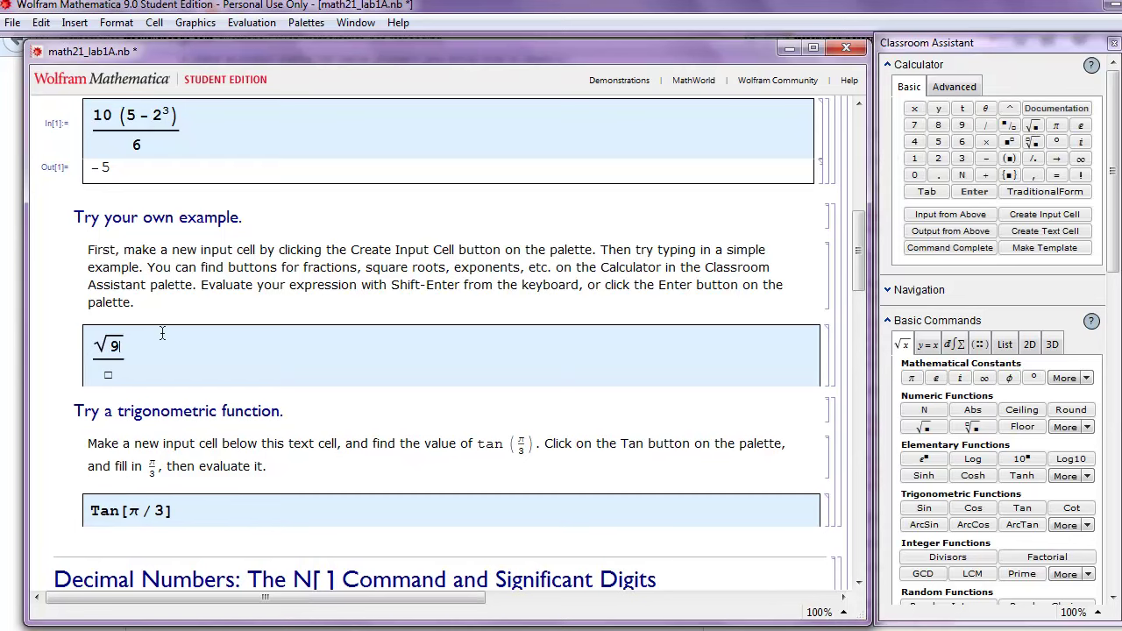
pyautogui.click(108, 375)
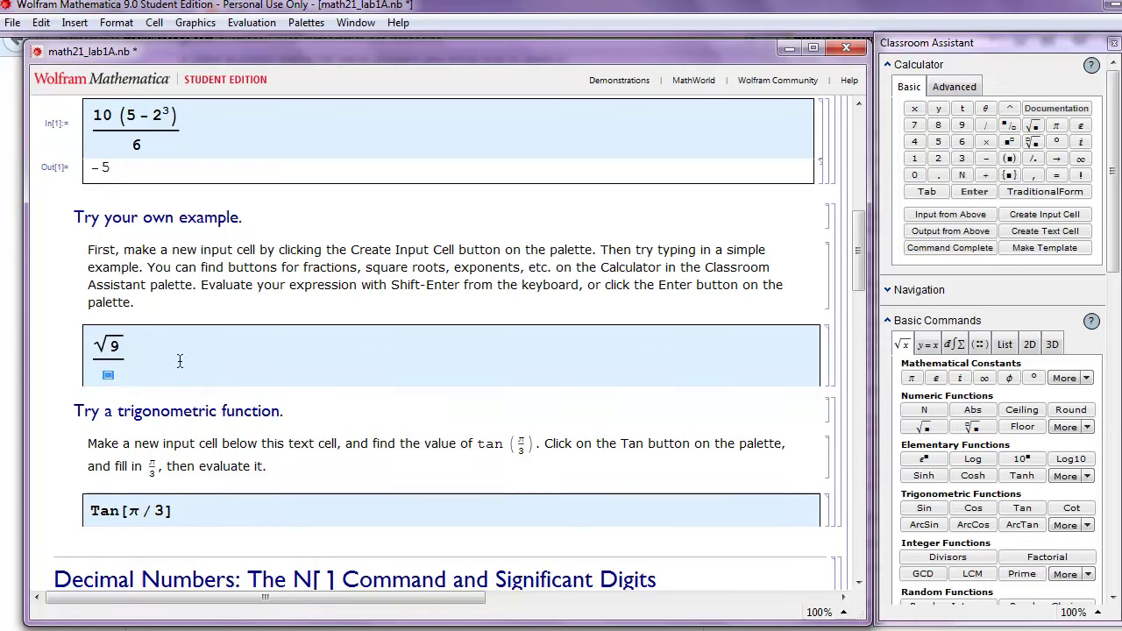
pyautogui.click(1010, 127)
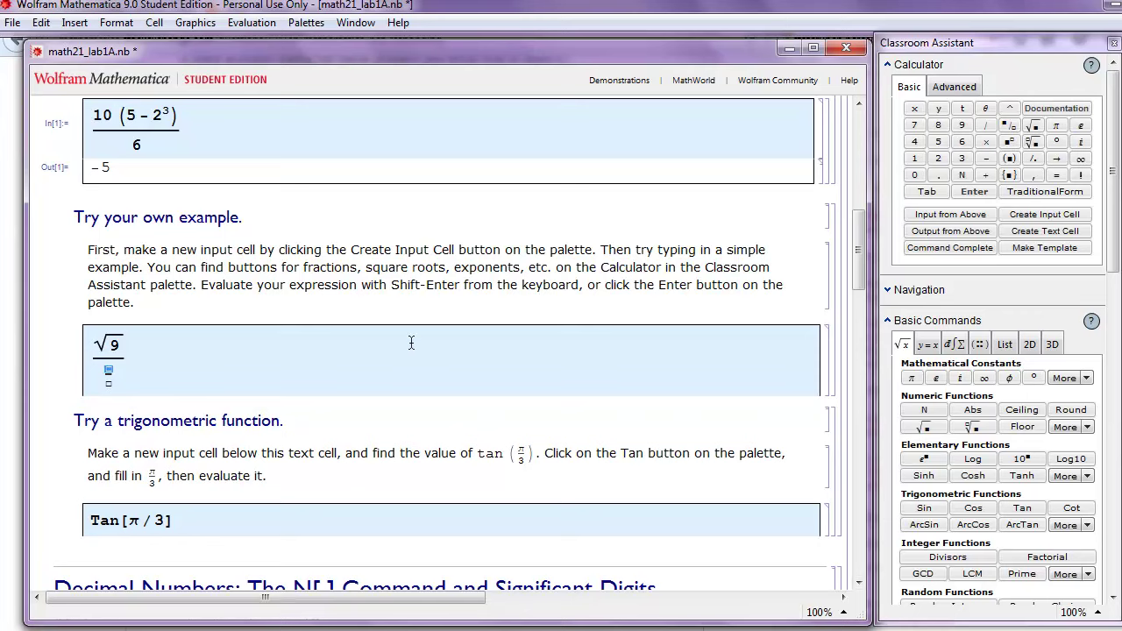
pyautogui.write('1/4')
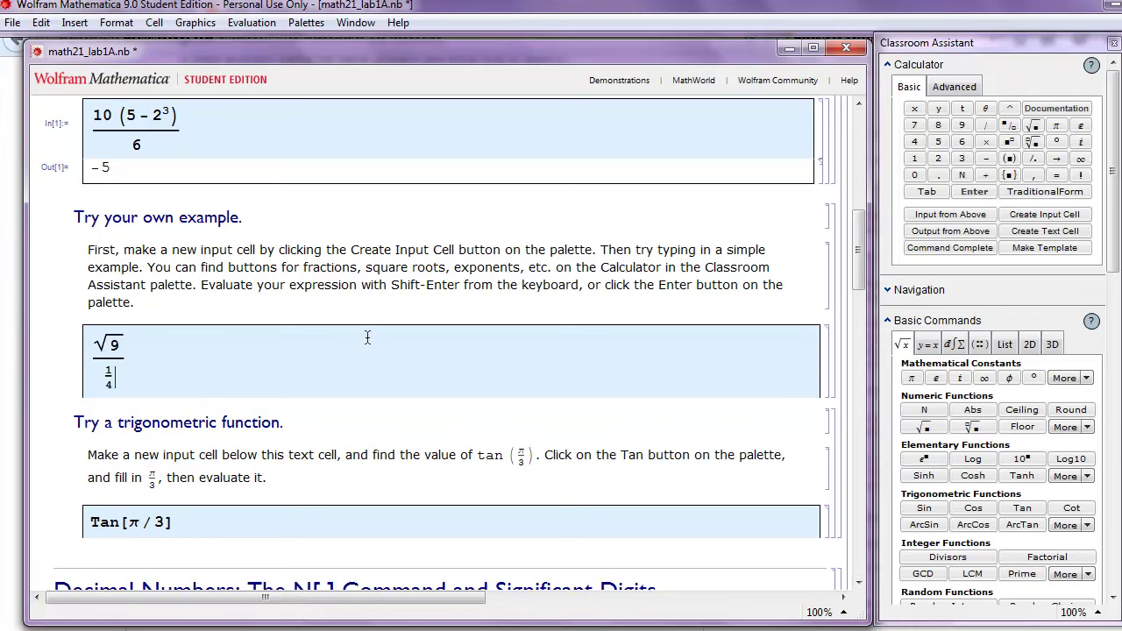
pyautogui.click(986, 142)
pyautogui.write('2')
pyautogui.hotkey('shift', 'Return')
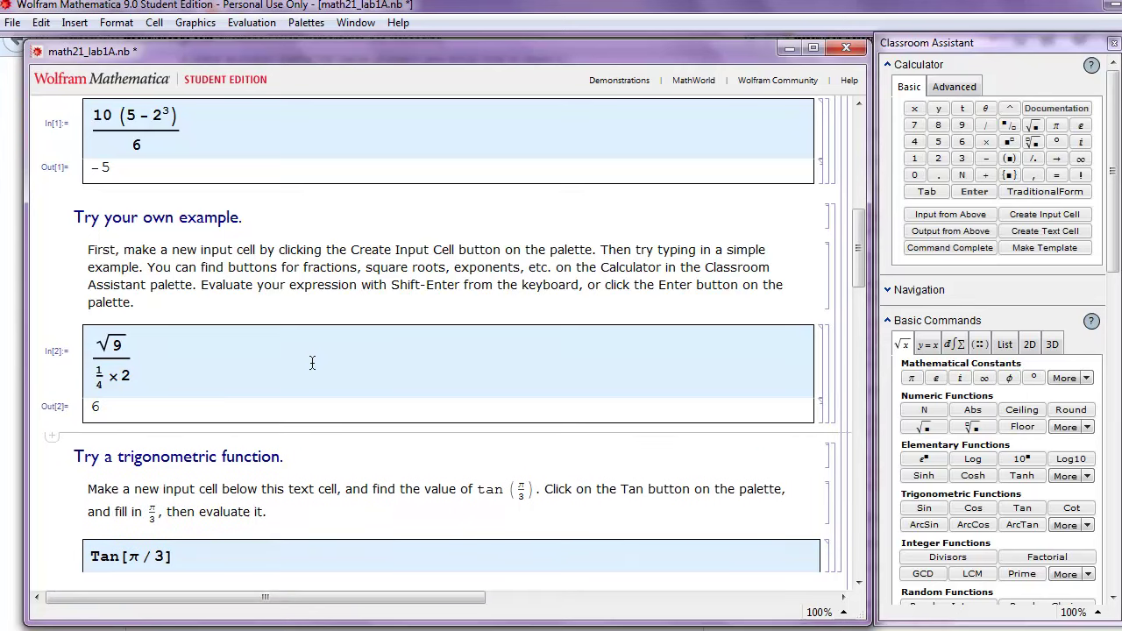
# Evaluate Tan[π/3], returning √3, and add an empty input cell below the result
pyautogui.scroll(-3, 310, 363)
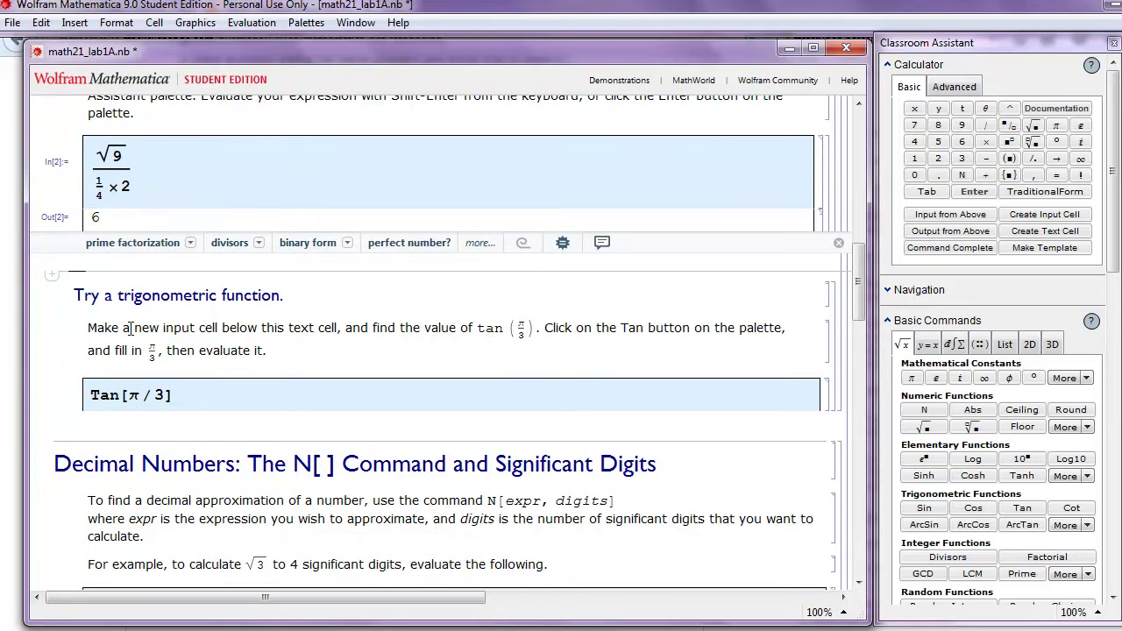
pyautogui.scroll(-1, 136, 326)
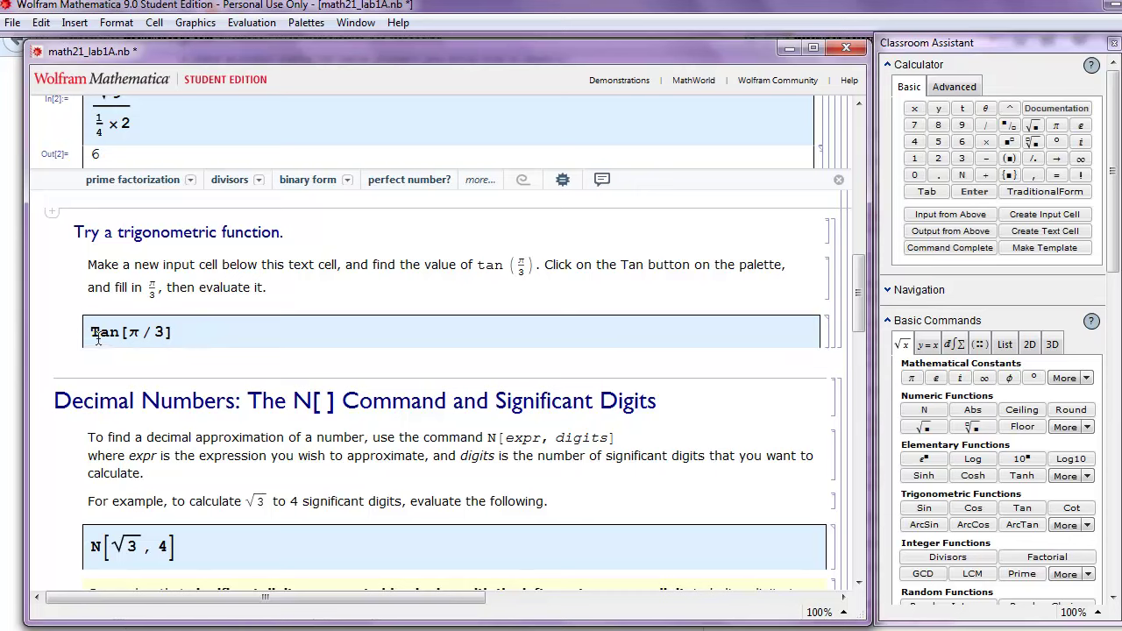
pyautogui.moveTo(90, 338); pyautogui.dragTo(101, 337)
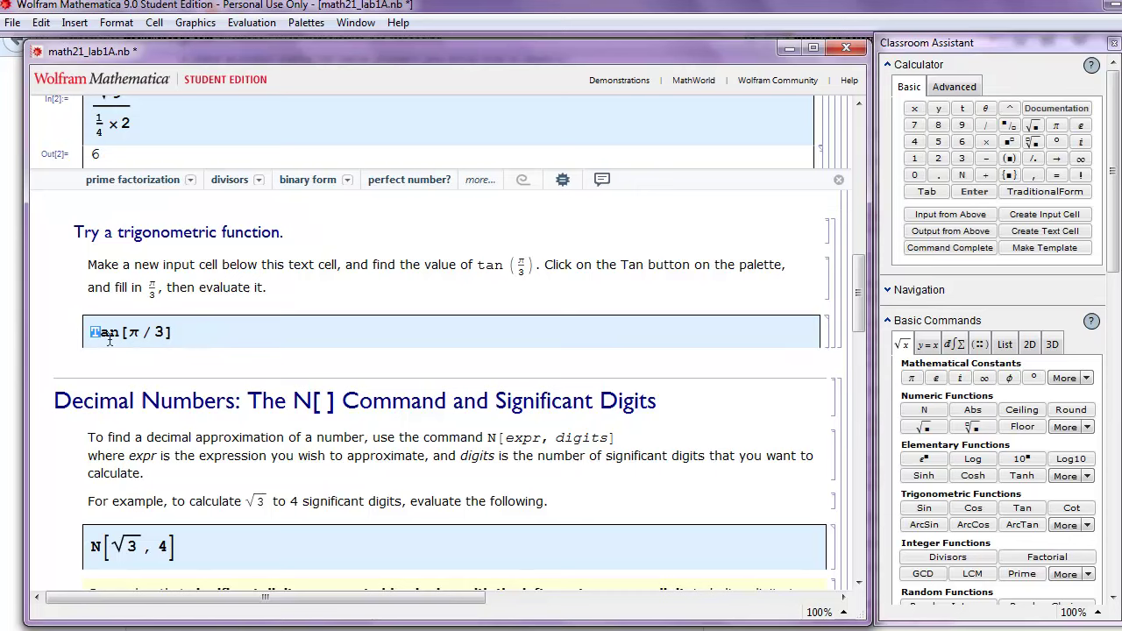
pyautogui.click(209, 307)
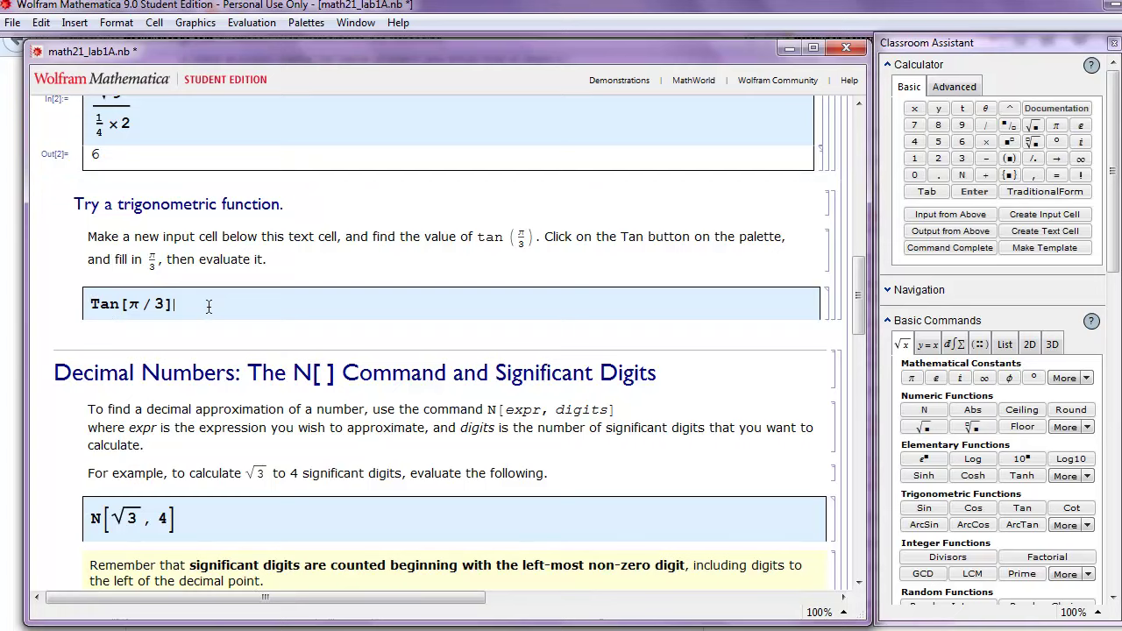
pyautogui.hotkey('shift', 'Return')
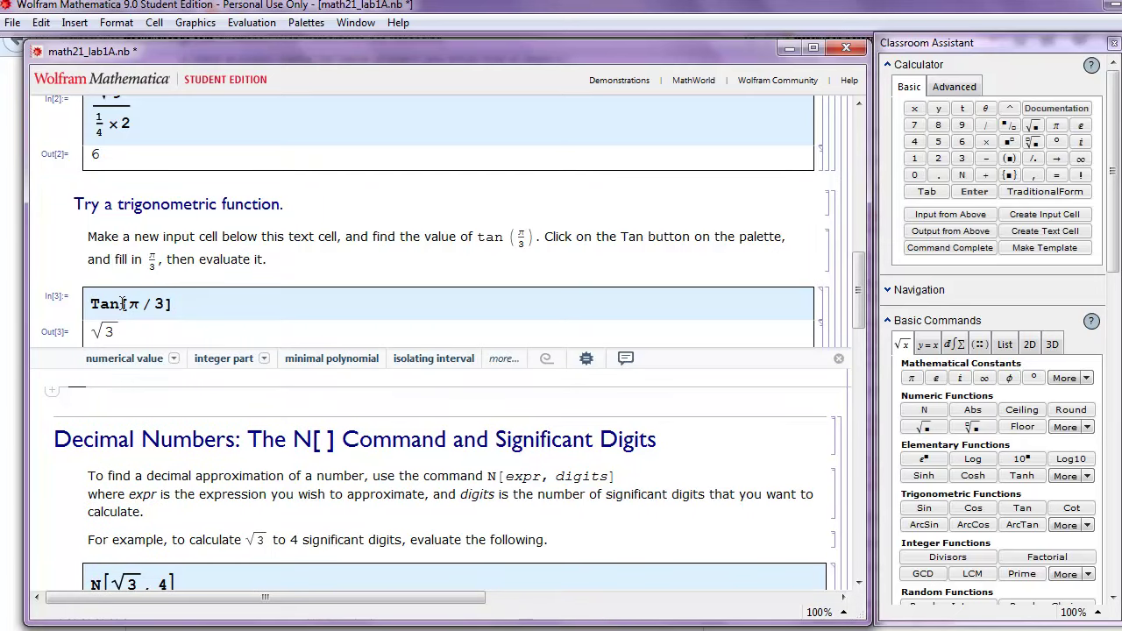
pyautogui.click(51, 390)
pyautogui.click(114, 409)
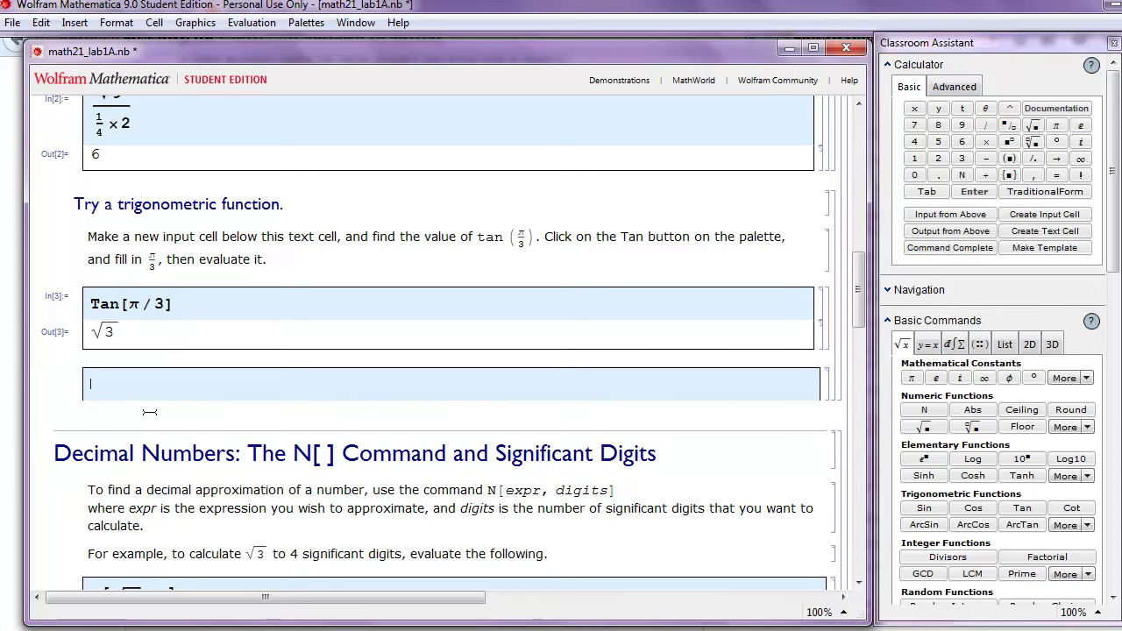
# Enter lowercase tan with the copied [π / 3] argument and evaluate it, returning tan[π/3] unevaluated
pyautogui.write('tan')
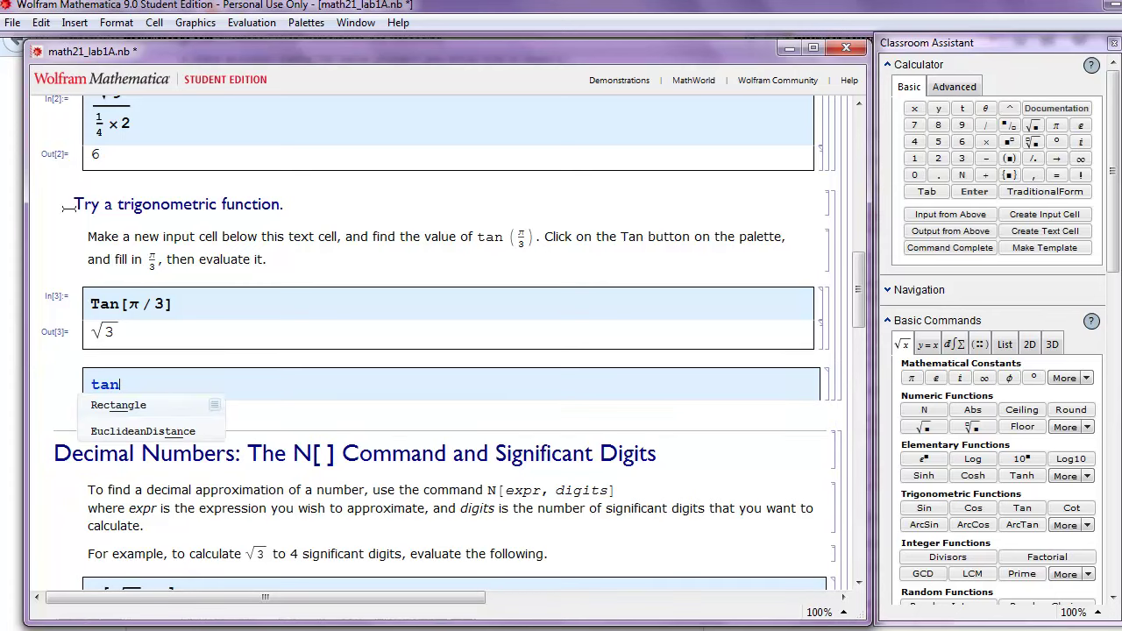
pyautogui.moveTo(190, 306); pyautogui.dragTo(122, 305)
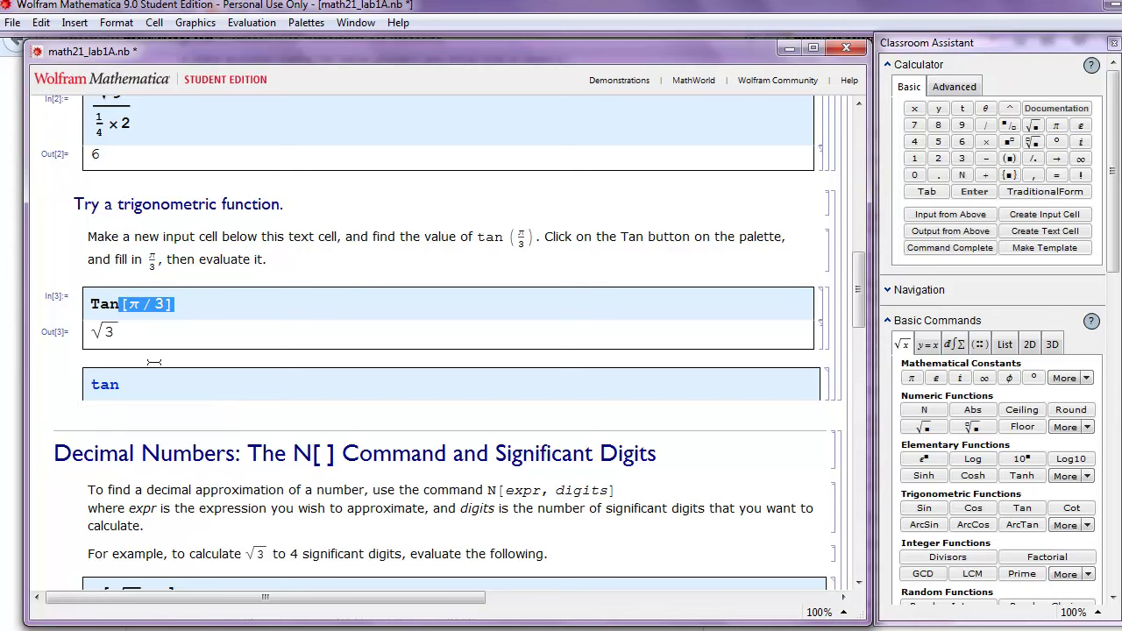
pyautogui.hotkey('ctrl', 'c')
pyautogui.click(159, 388)
pyautogui.hotkey('ctrl', 'v')
pyautogui.hotkey('shift', 'Return')
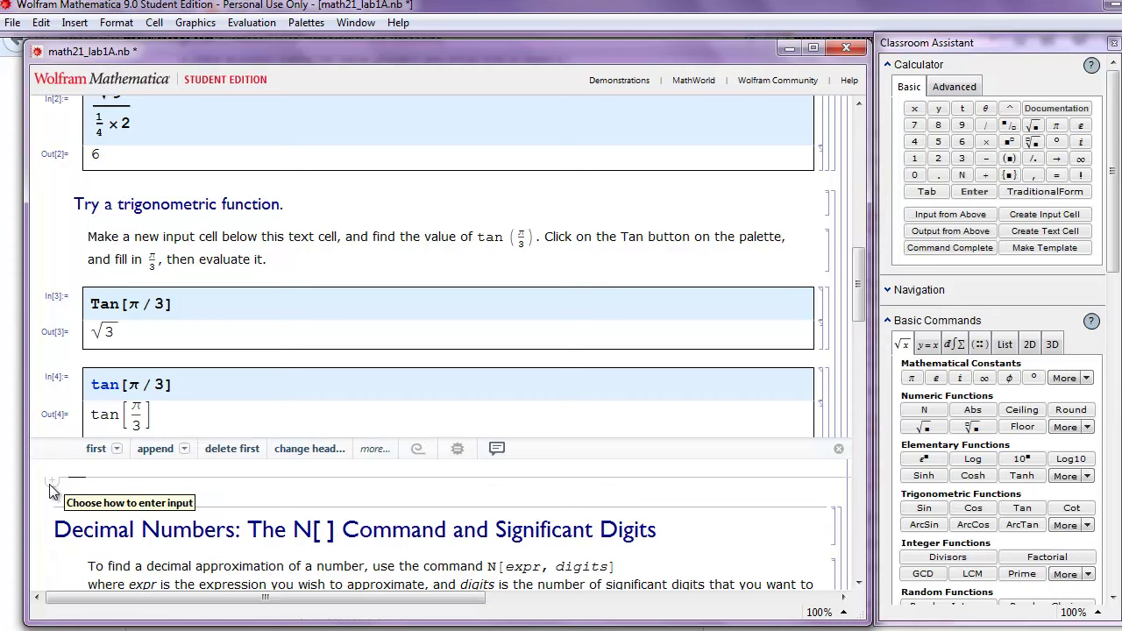
# In a new input cell, evaluate Tan(π/3) with round brackets, which returns π Tan/3
pyautogui.click(50, 481)
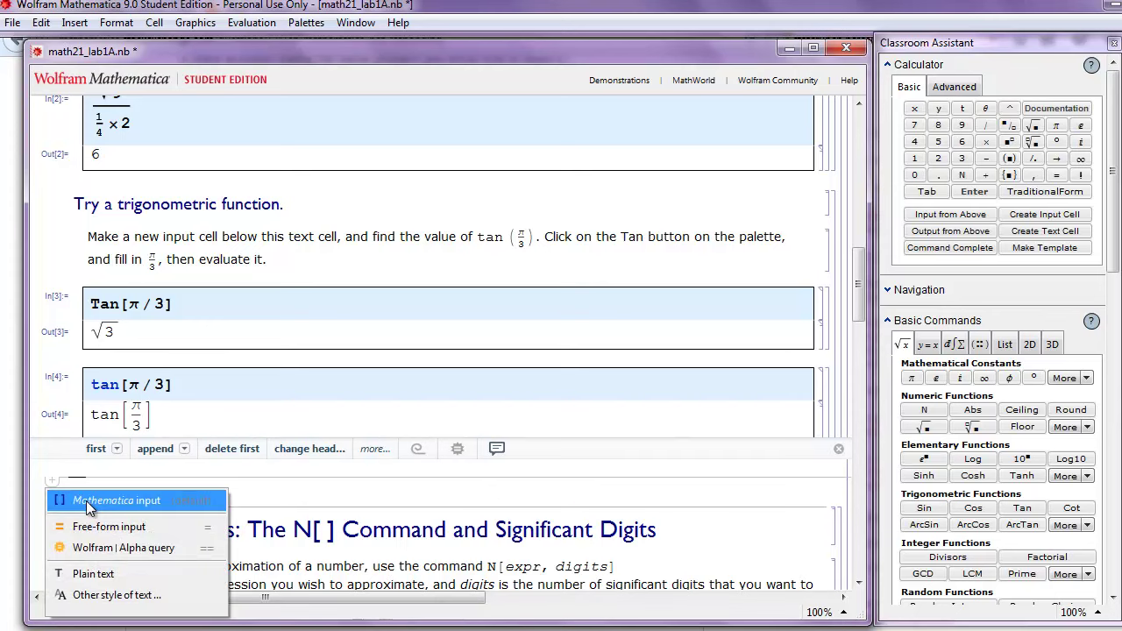
pyautogui.click(86, 500)
pyautogui.scroll(-3, 853, 308)
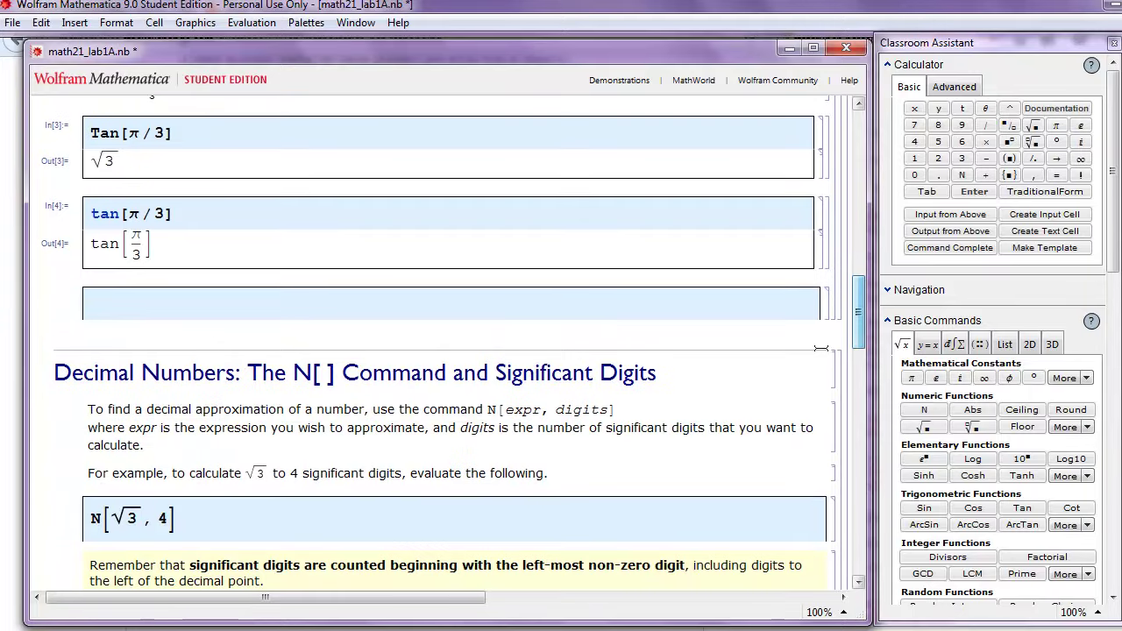
pyautogui.write('Ta')
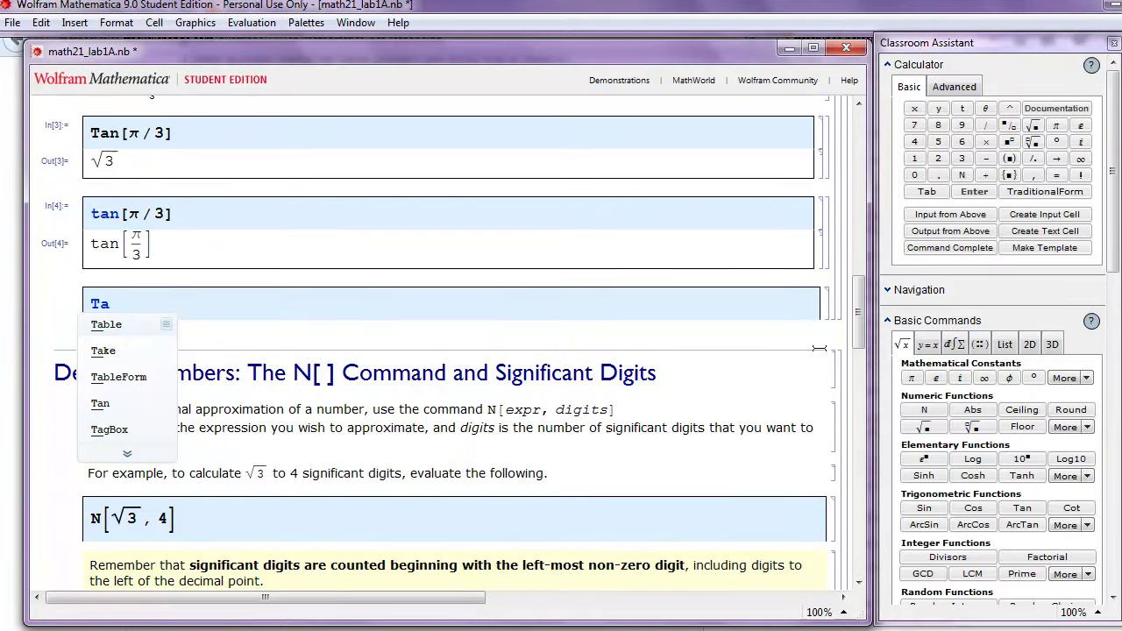
pyautogui.write('n ')
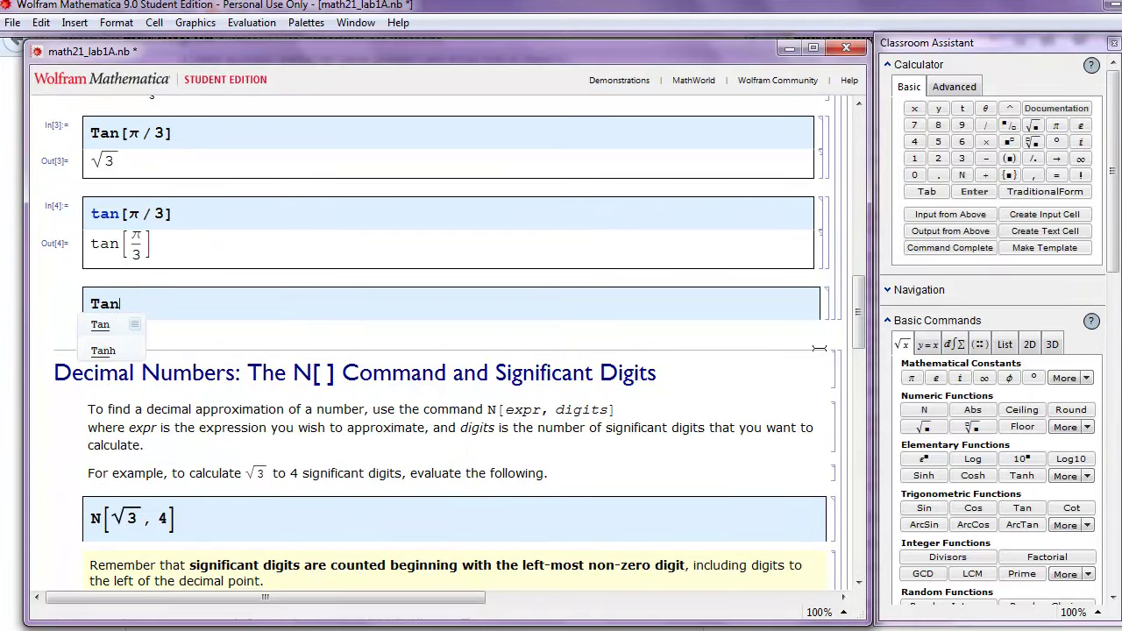
pyautogui.write('(')
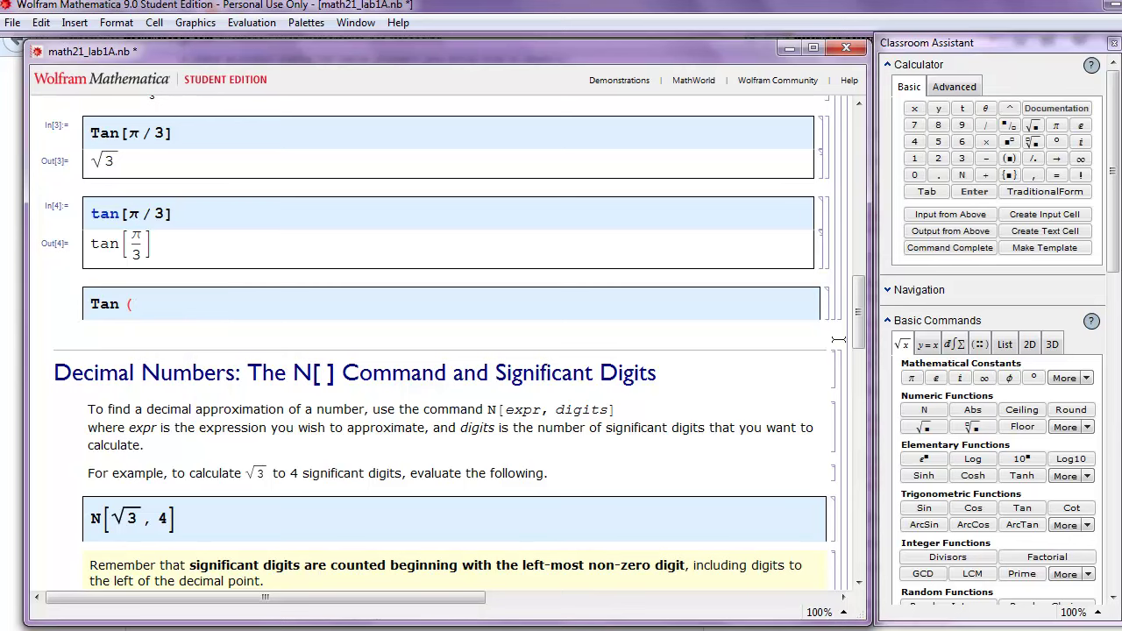
pyautogui.click(1056, 126)
pyautogui.click(1009, 126)
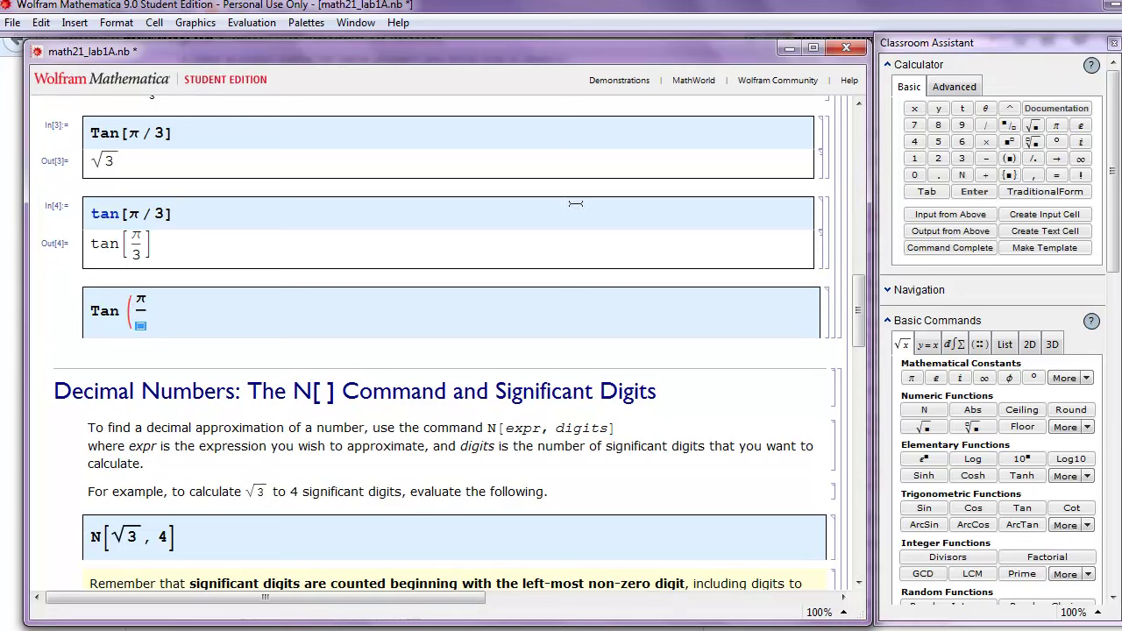
pyautogui.write('3)')
pyautogui.hotkey('shift', 'Return')
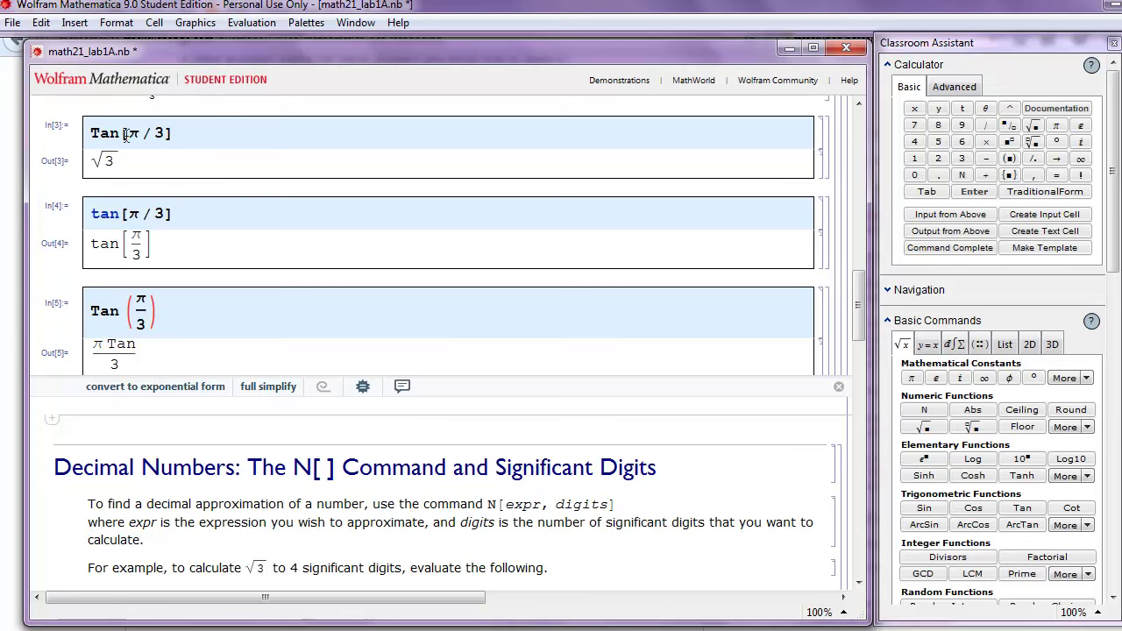
# Insert a new input cell holding a Sin template from the advanced calculator keypad
pyautogui.click(51, 419)
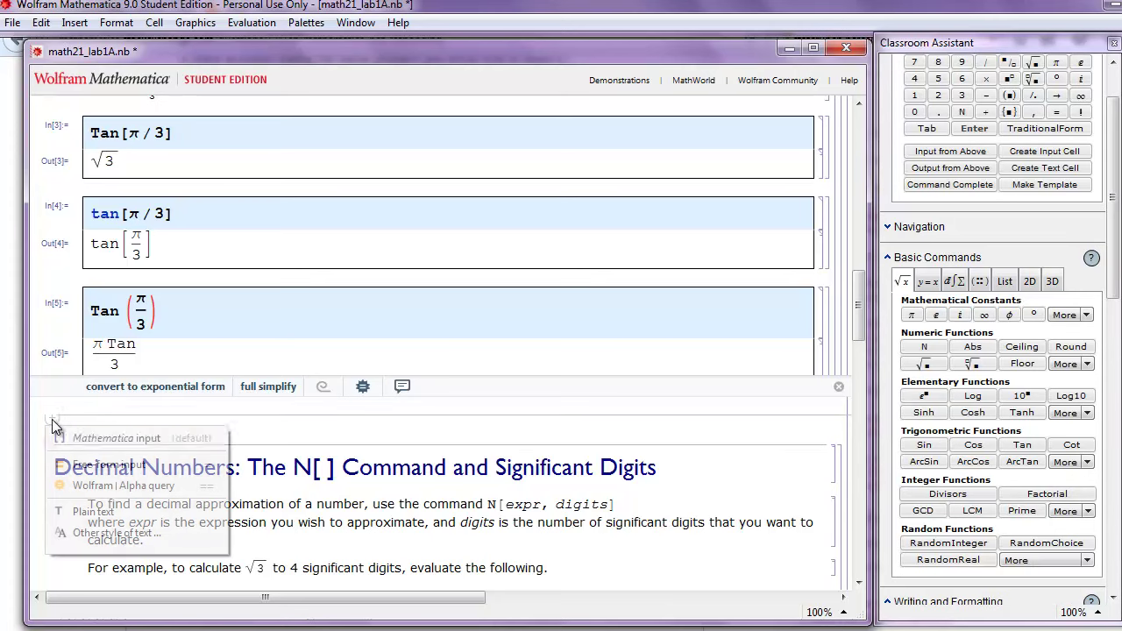
pyautogui.click(76, 438)
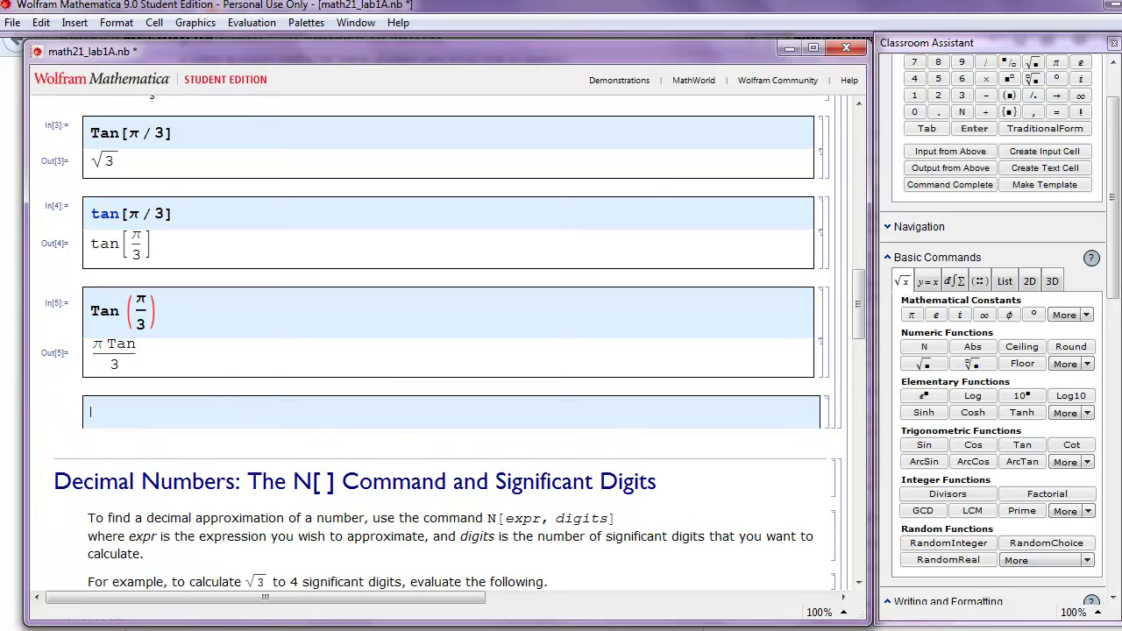
pyautogui.scroll(3, 1045, 94)
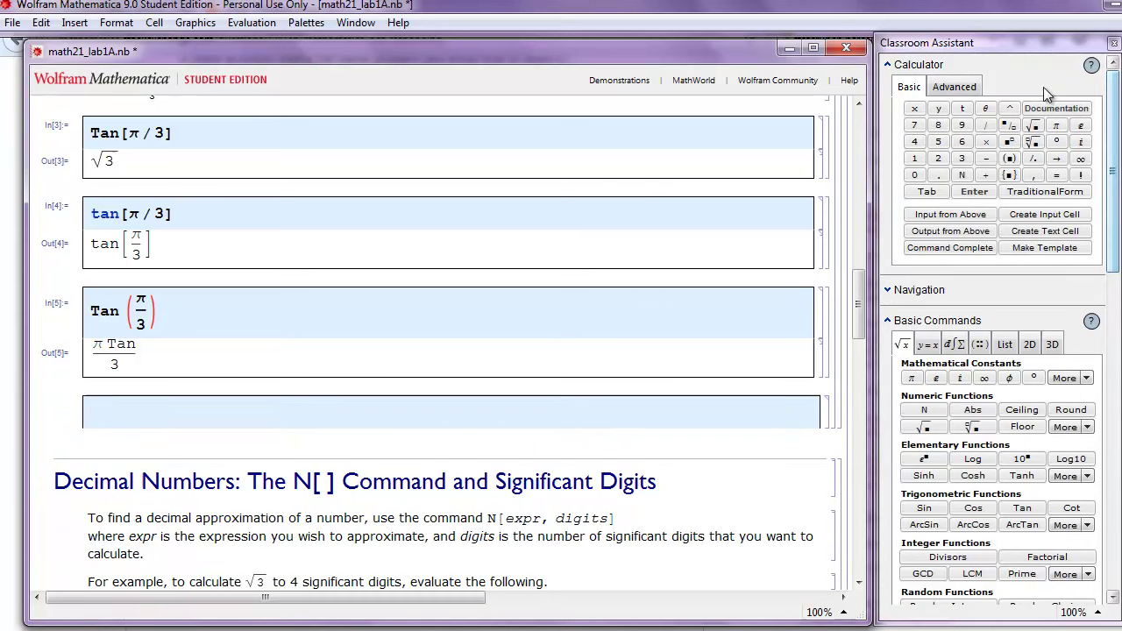
pyautogui.click(967, 93)
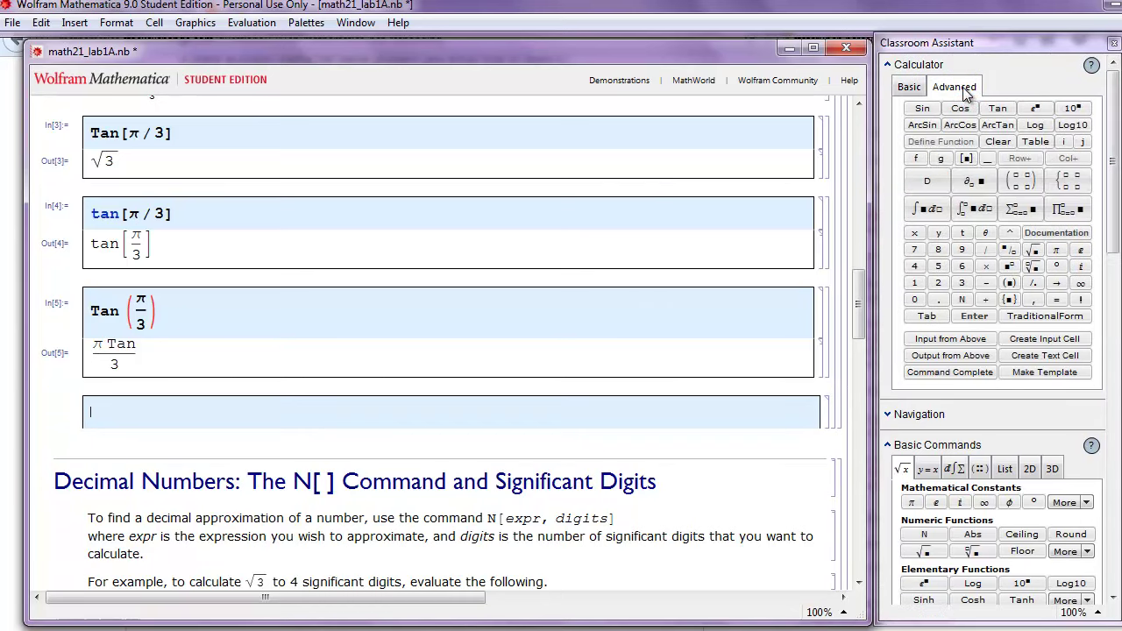
pyautogui.click(920, 109)
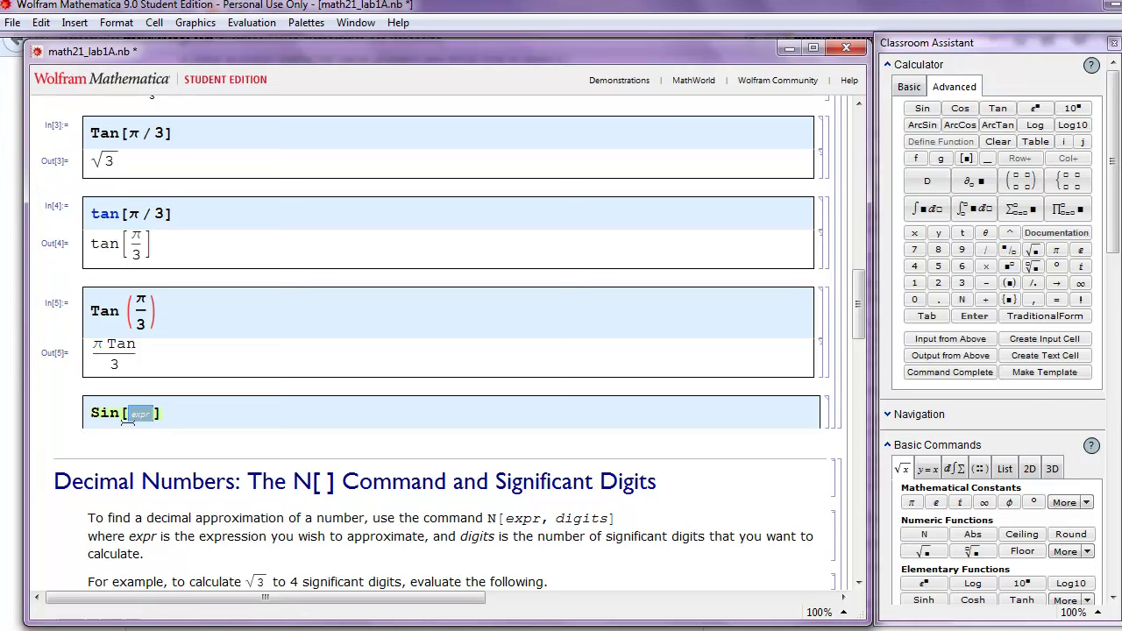
# Fill the Sin argument with Pi/4 and evaluate it, returning 1/√2
pyautogui.click(1010, 251)
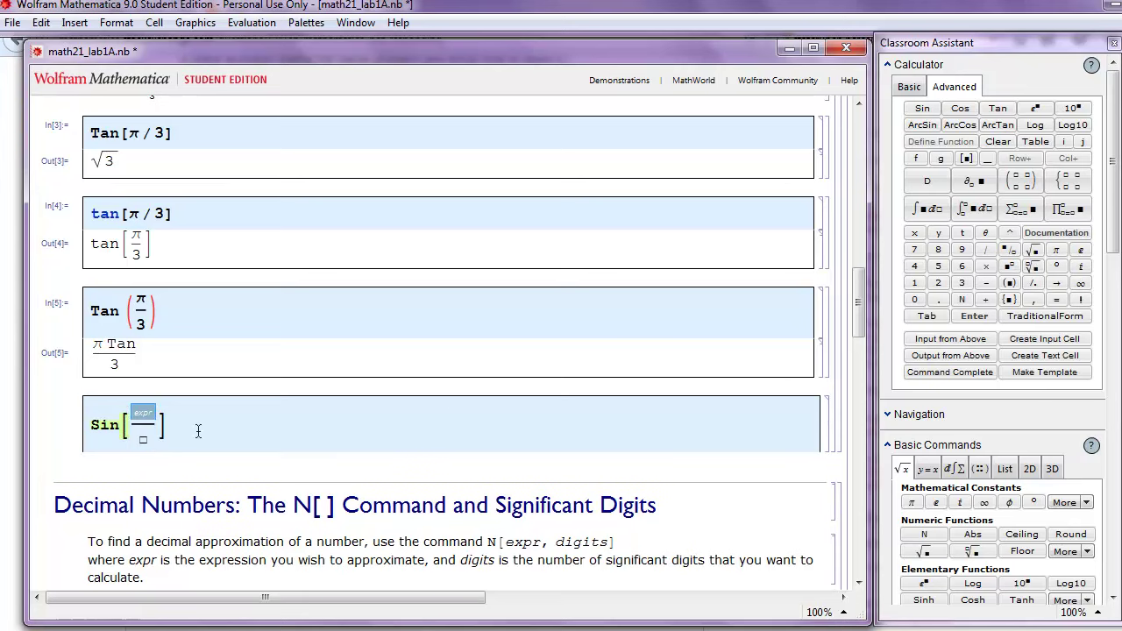
pyautogui.click(1057, 251)
pyautogui.press('BackSpace')
pyautogui.write('P')
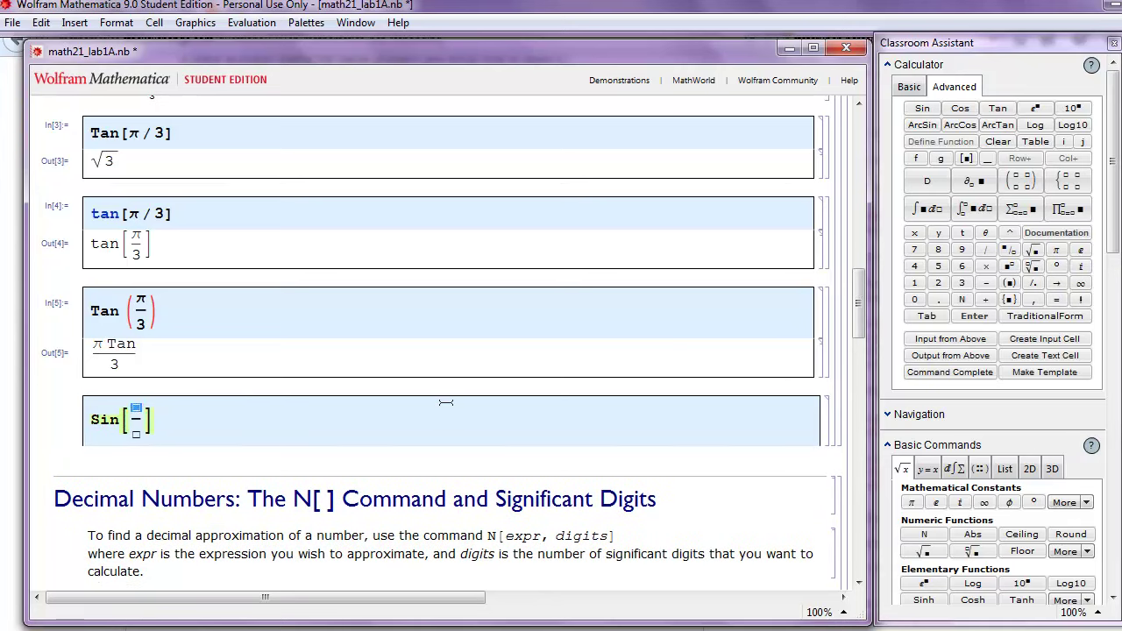
pyautogui.write('i')
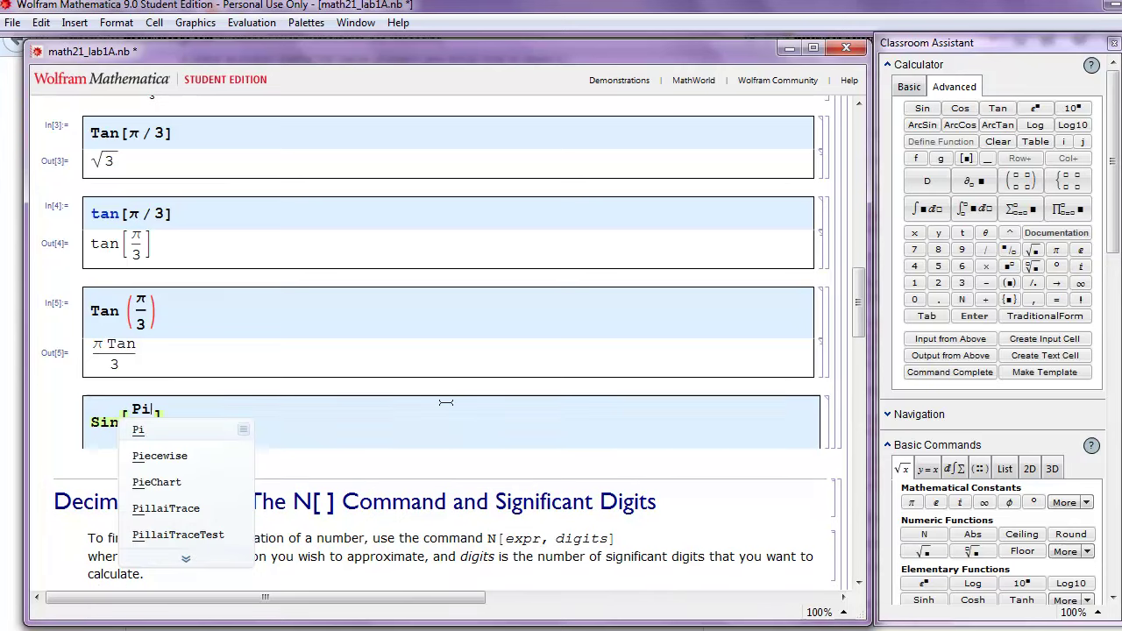
pyautogui.click(450, 440)
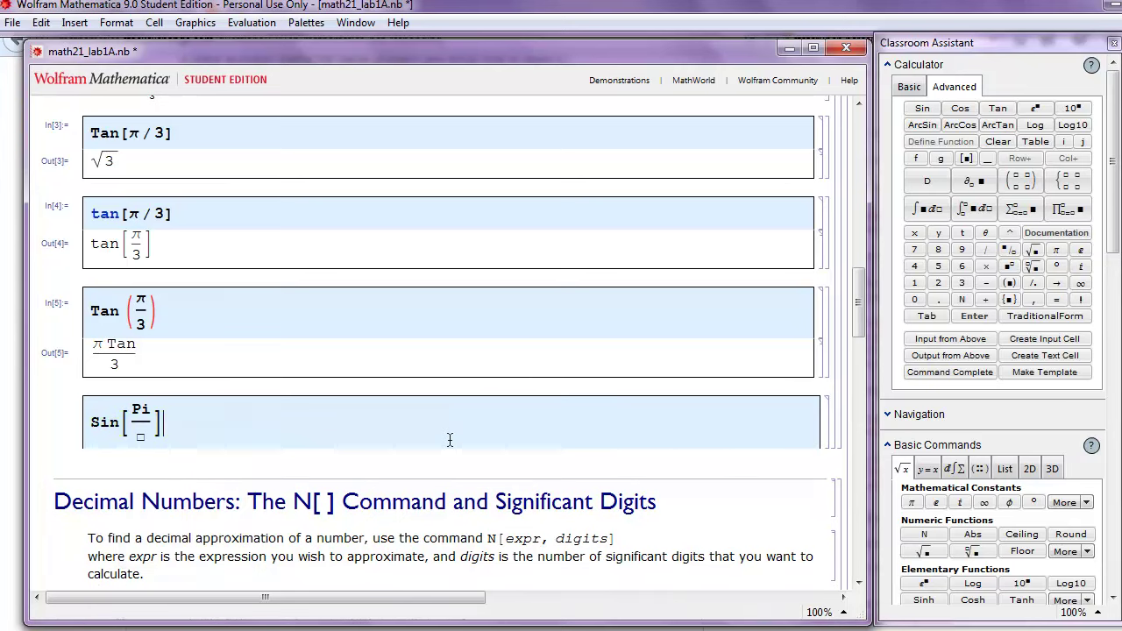
pyautogui.doubleClick(140, 438)
pyautogui.write('4')
pyautogui.hotkey('shift', 'Return')
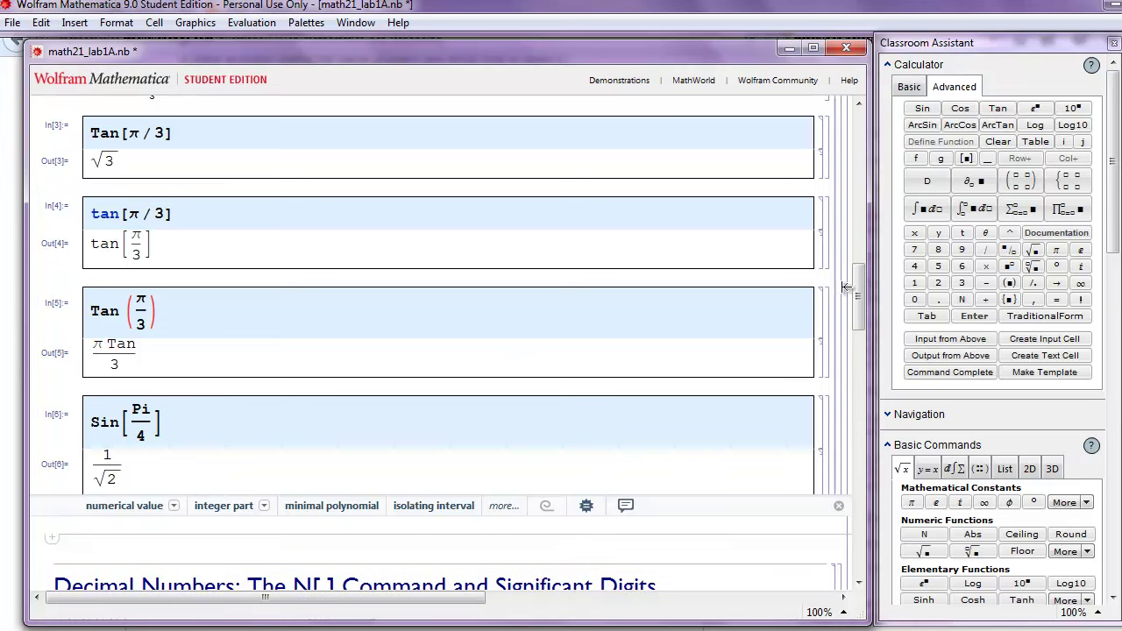
pyautogui.moveTo(852, 288); pyautogui.dragTo(867, 361)
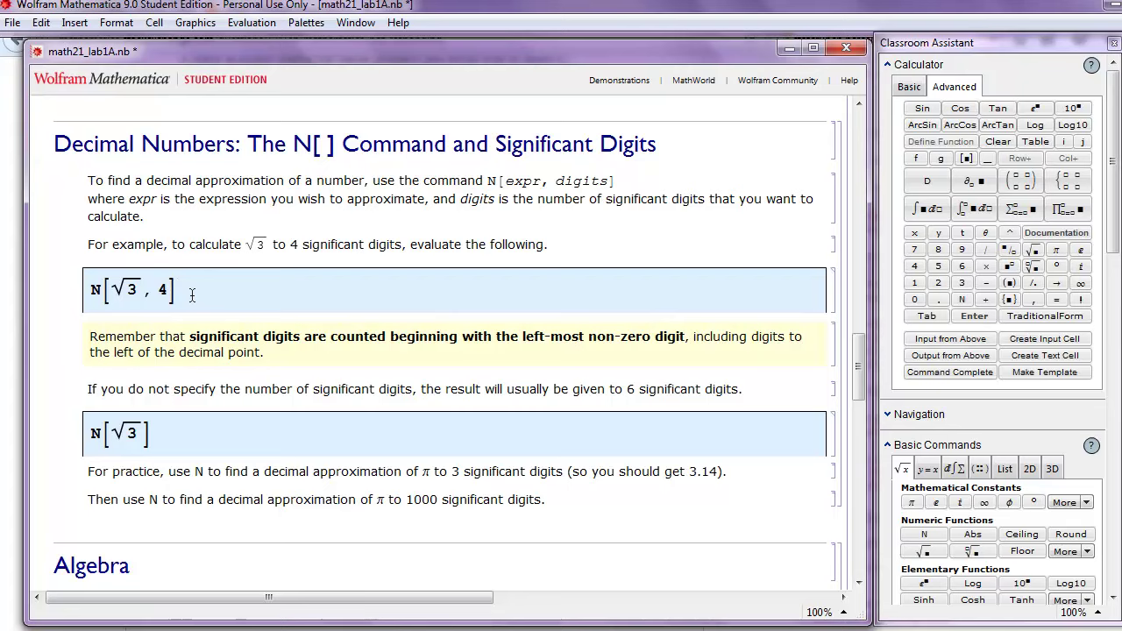
# Evaluate N[√3, 4] and N[√3], giving 1.732 and 1.73205
pyautogui.hotkey('shift', 'Return')
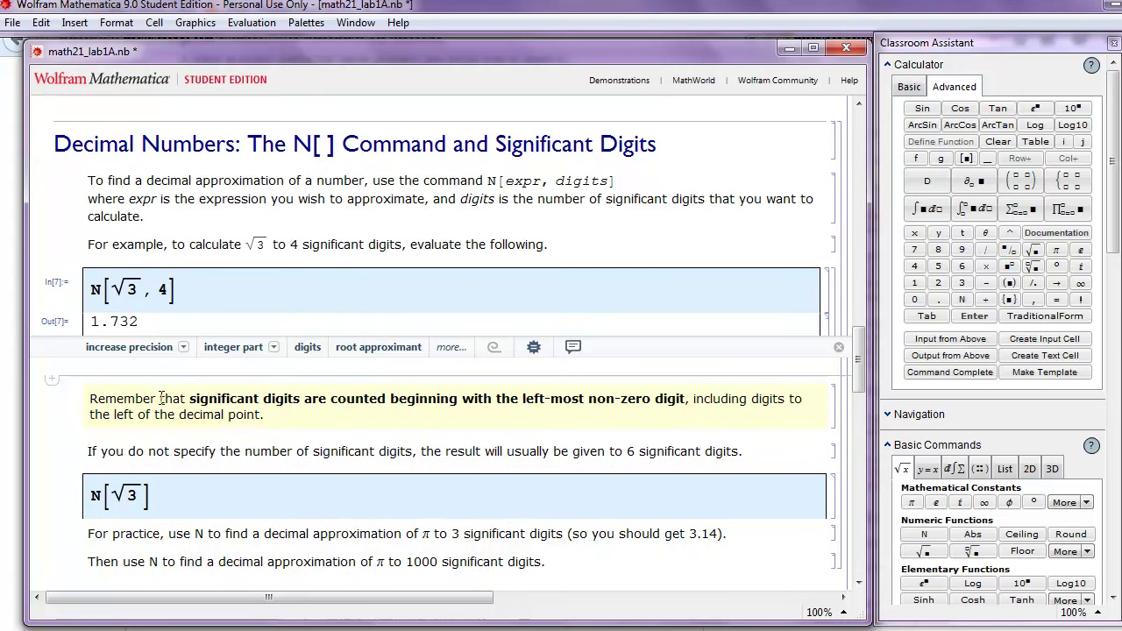
pyautogui.scroll(-2, 195, 385)
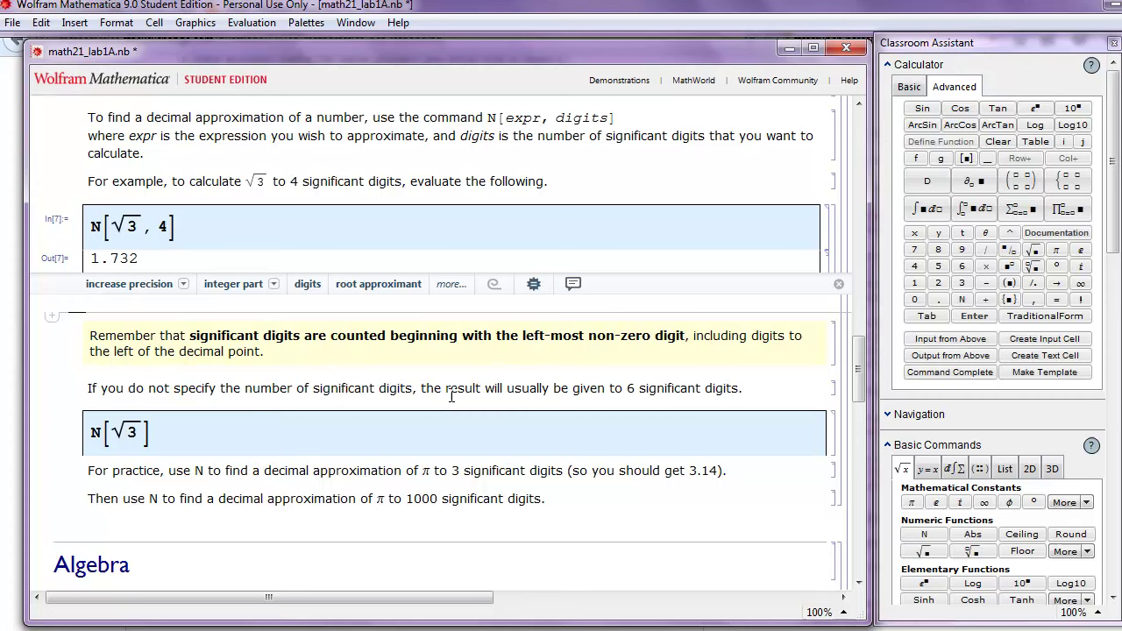
pyautogui.click(206, 436)
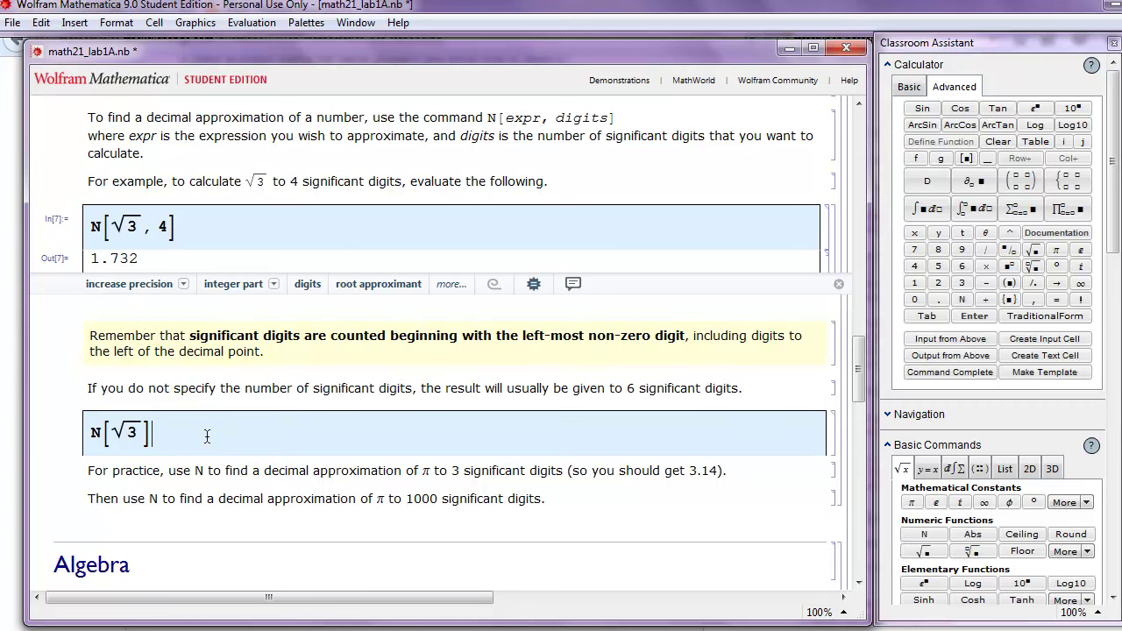
pyautogui.hotkey('shift', 'Return')
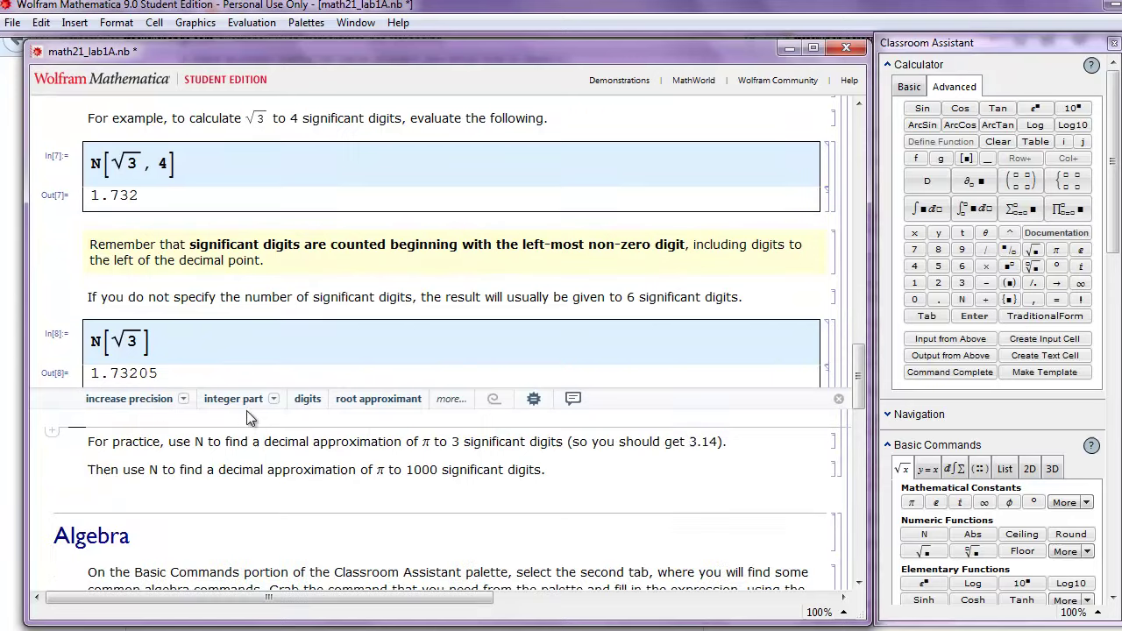
# Insert a new Mathematica input cell below the practice instructions
pyautogui.scroll(-2, 246, 410)
pyautogui.click(85, 484)
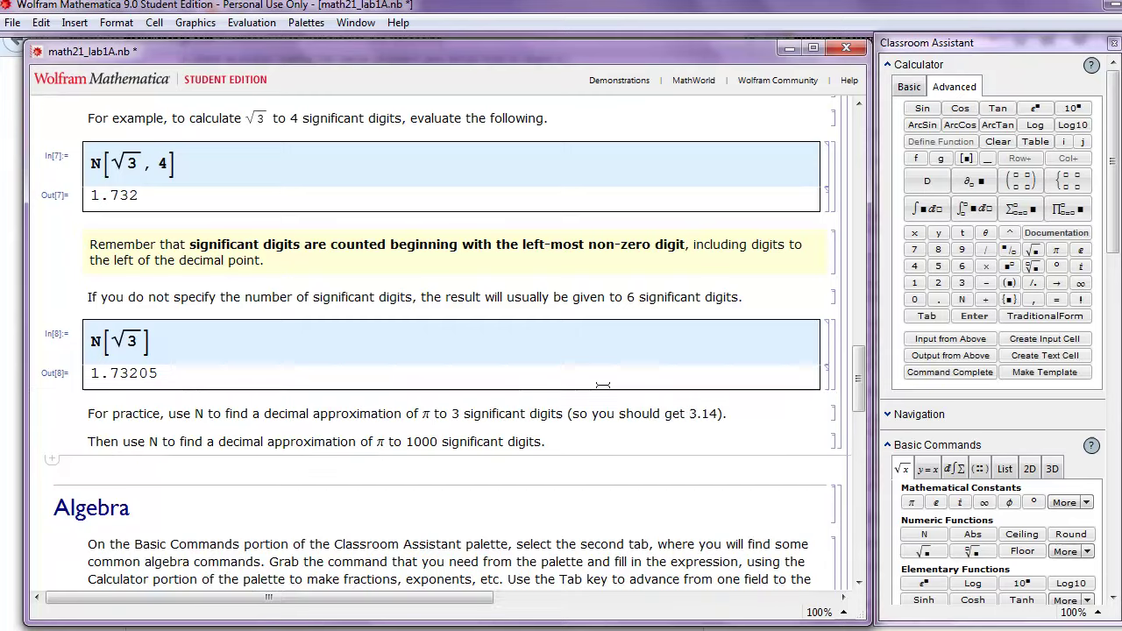
pyautogui.moveTo(861, 392); pyautogui.dragTo(861, 405)
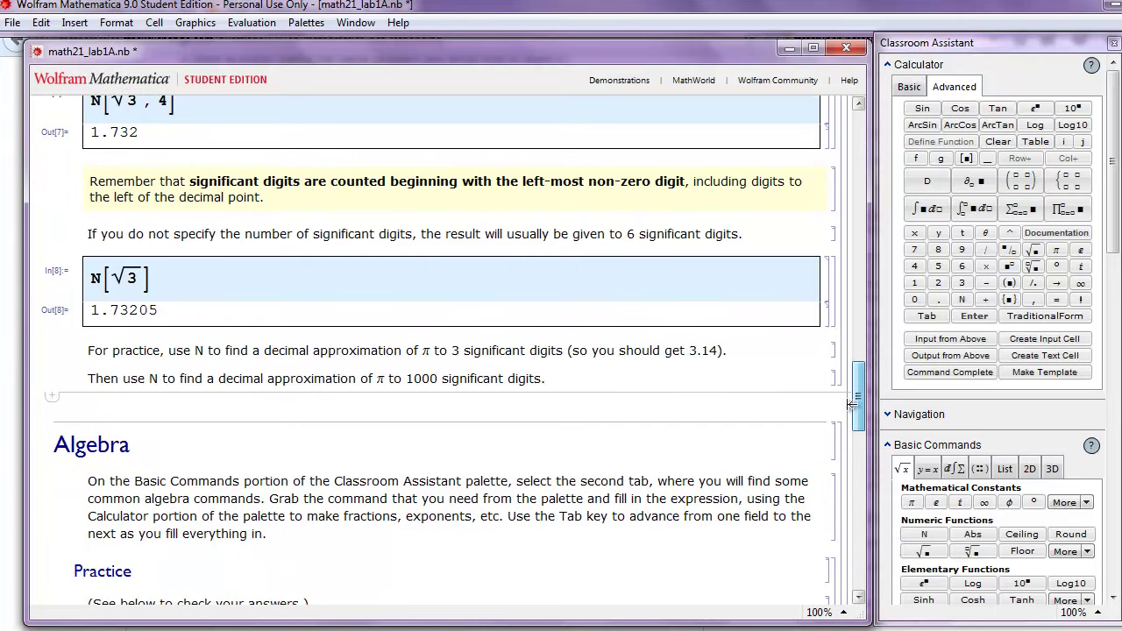
pyautogui.click(52, 396)
pyautogui.click(64, 412)
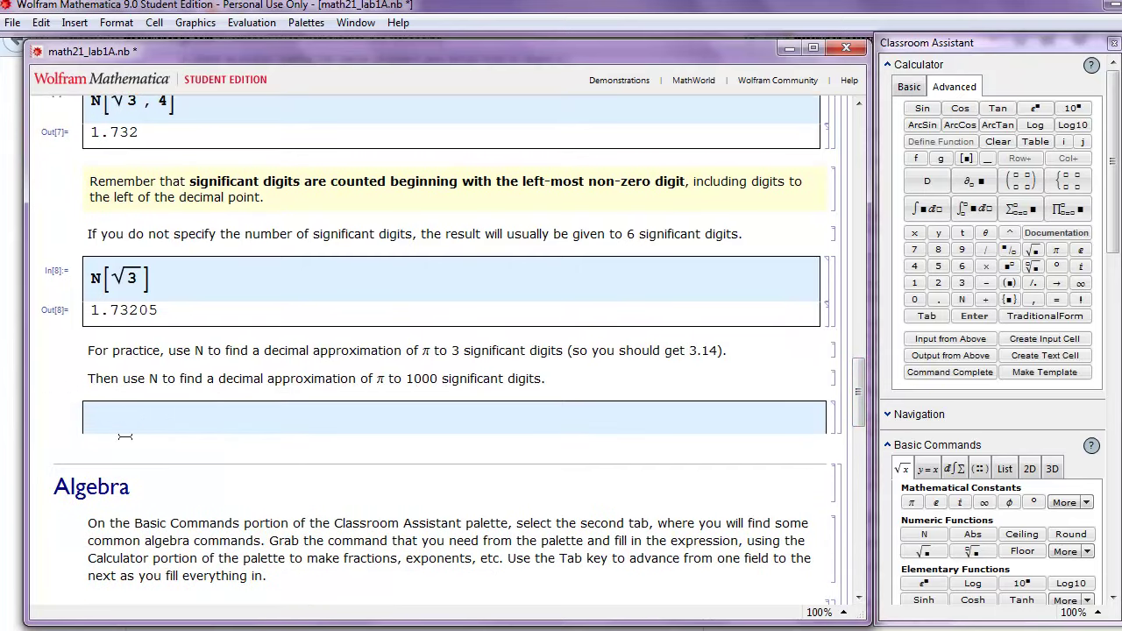
# Enter N[π, 3] using the palette's π and evaluate it to 3.14
pyautogui.write('N[')
pyautogui.click(1056, 251)
pyautogui.write(', 3]')
pyautogui.hotkey('shift', 'Return')
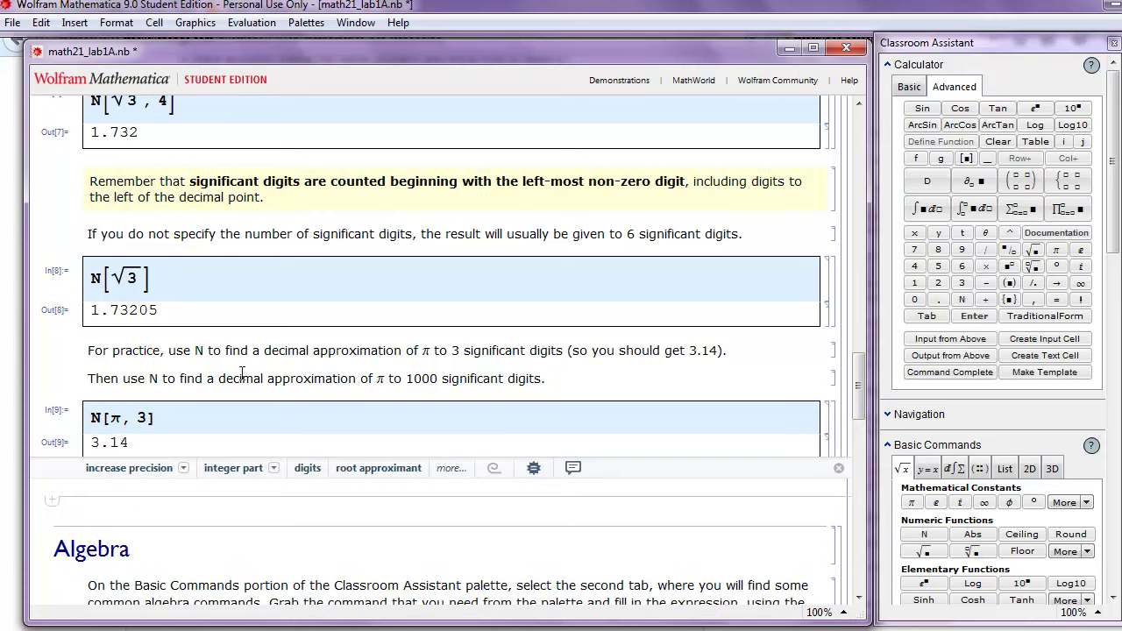
# Create a new input cell and paste a copy of N[π, 3] into it
pyautogui.click(51, 500)
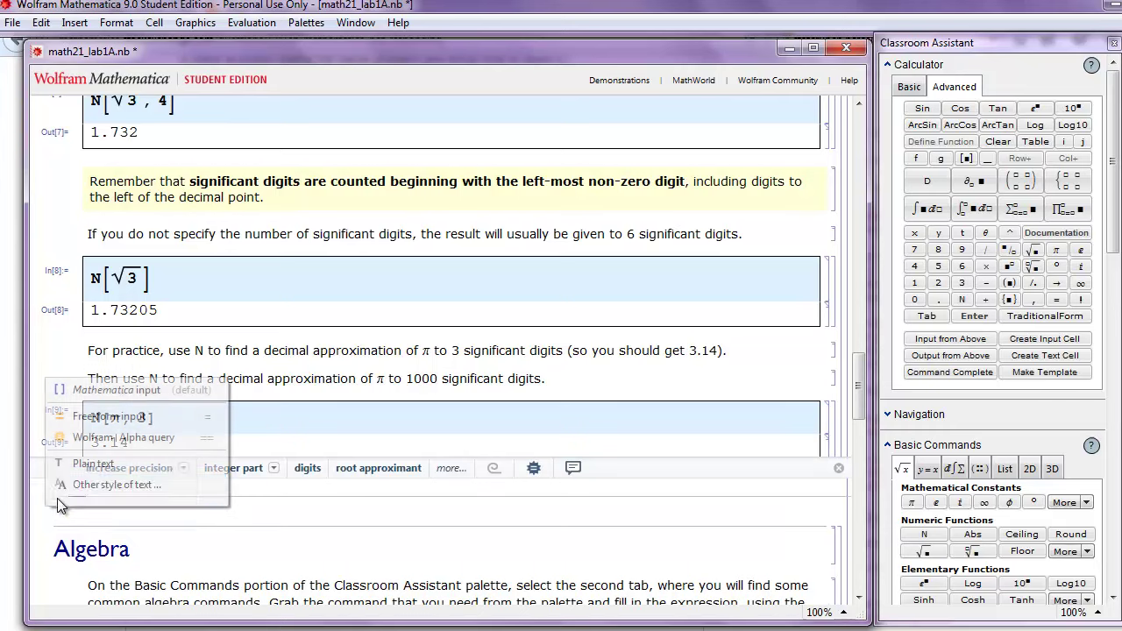
pyautogui.click(81, 392)
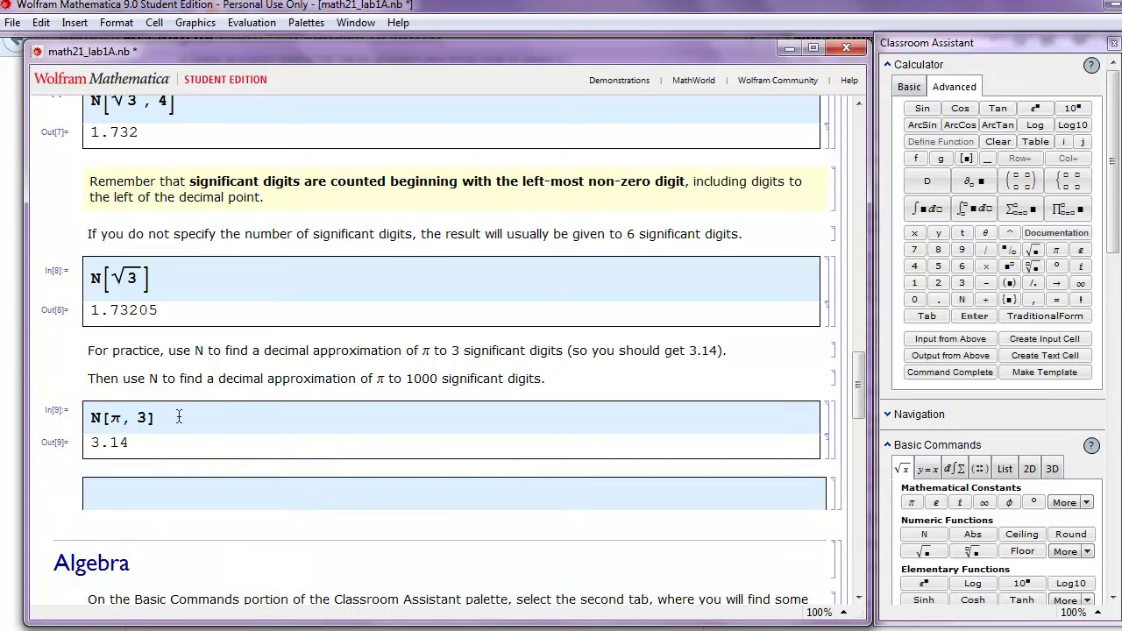
pyautogui.moveTo(177, 419); pyautogui.dragTo(92, 418)
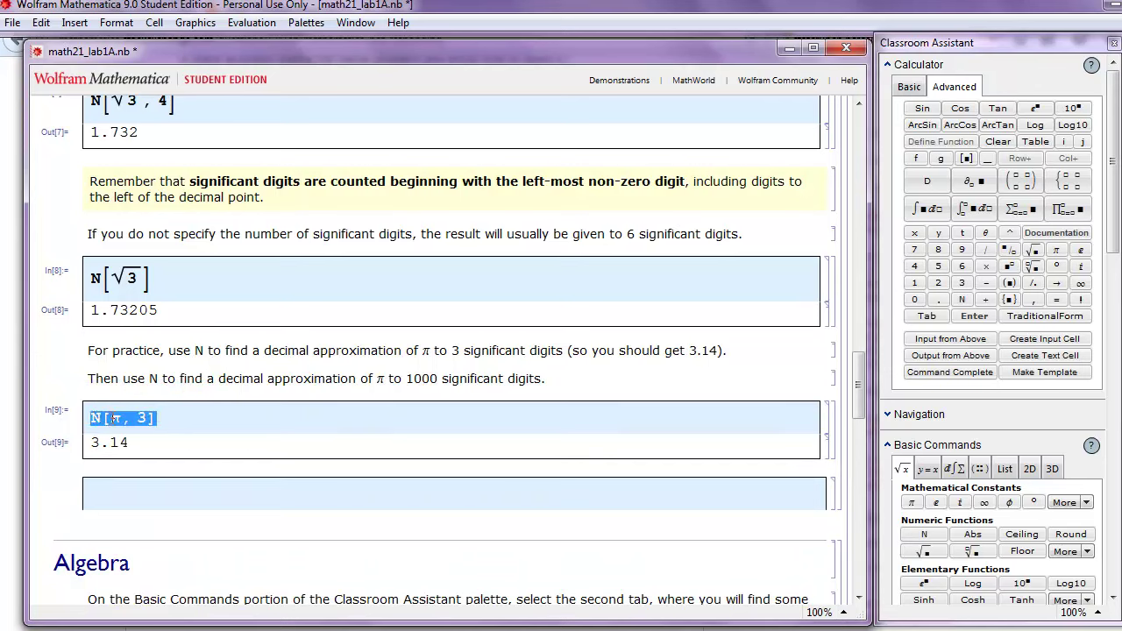
pyautogui.rightClick(114, 419)
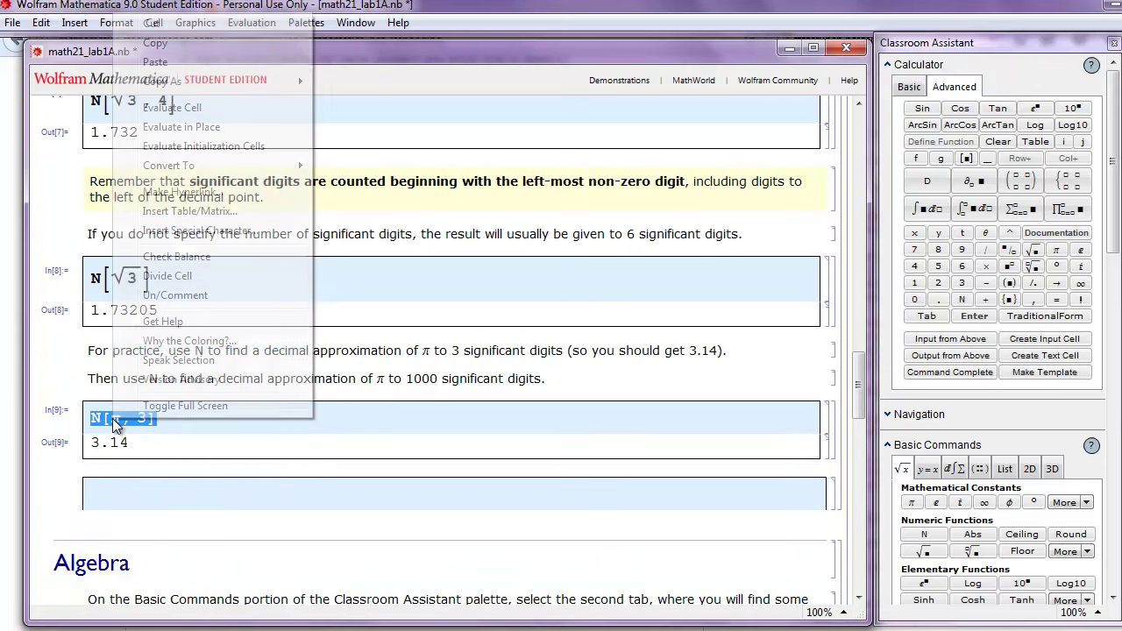
pyautogui.click(175, 45)
pyautogui.click(114, 502)
pyautogui.rightClick(113, 498)
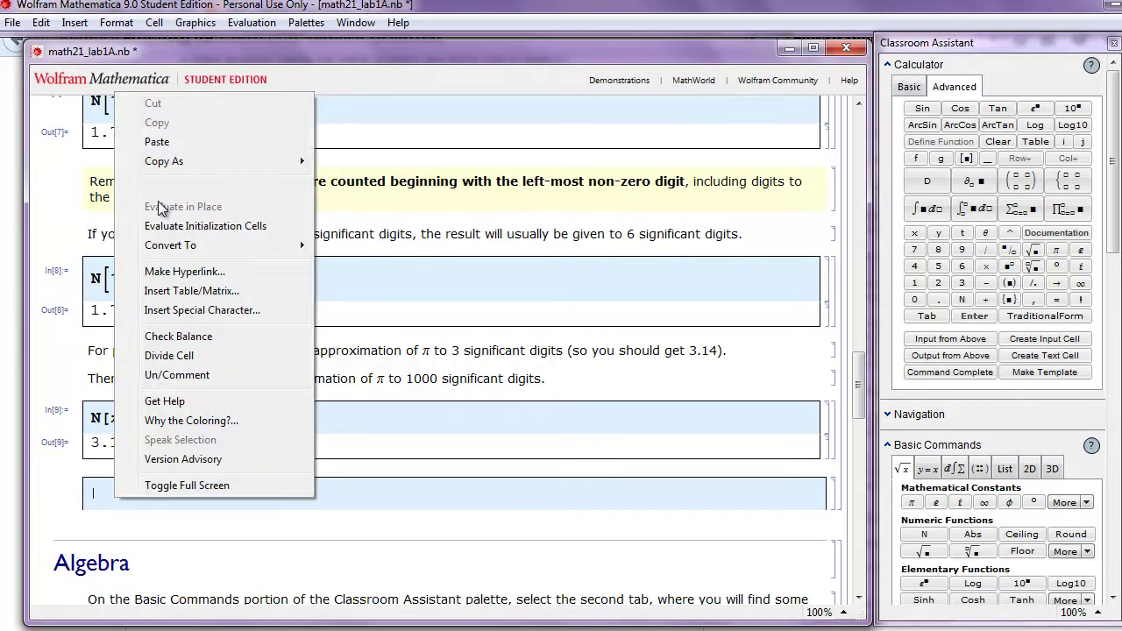
pyautogui.click(169, 144)
# Change the digit count to 1000 and evaluate N[π, 1000]
pyautogui.moveTo(149, 495); pyautogui.dragTo(137, 494)
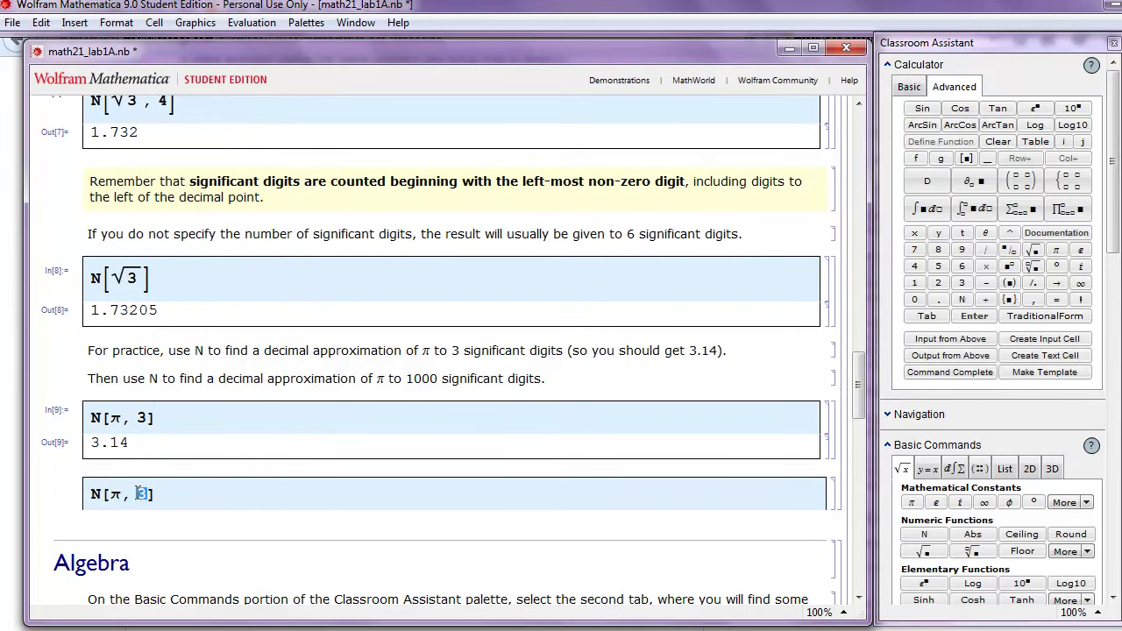
pyautogui.write('1000')
pyautogui.hotkey('shift', 'Return')
pyautogui.scroll(-1, 226, 436)
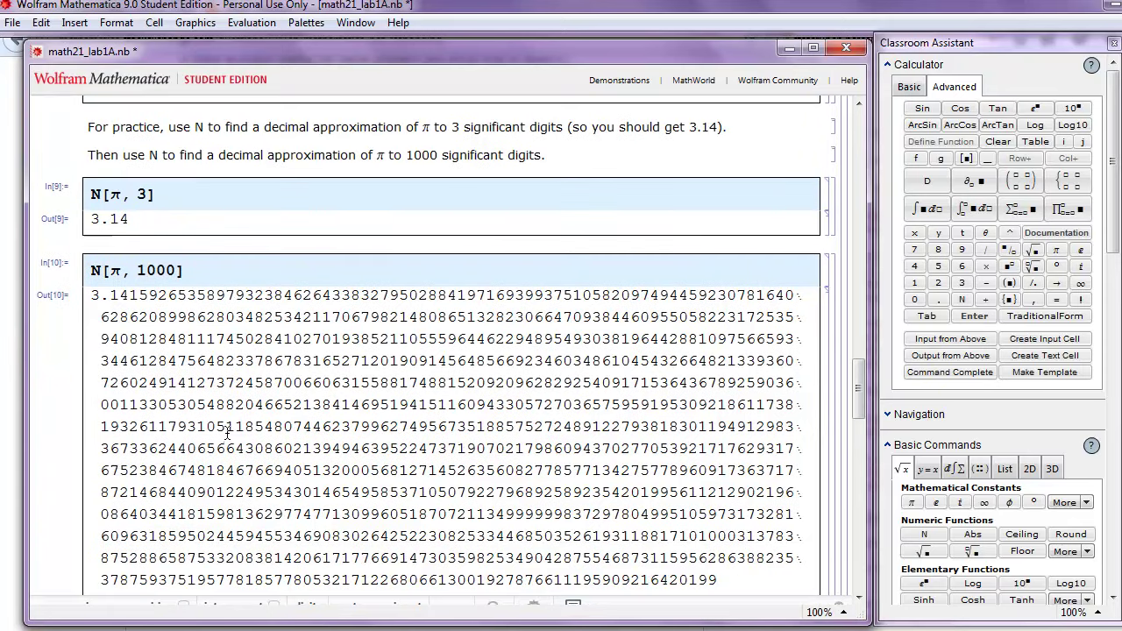